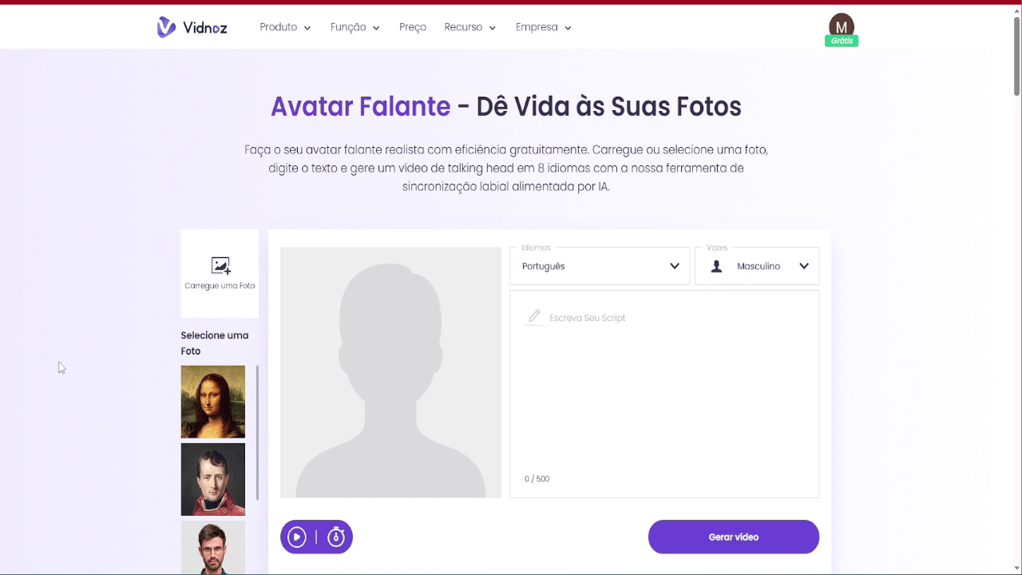
Upload the portrait photo of the man, 2f561ebe11f05b2b2036285f85da37fce6d92ea4, from Downloads as the talking avatar.
mouse_move(220, 287)
drag(257, 376, 72, 426)
click(222, 289)
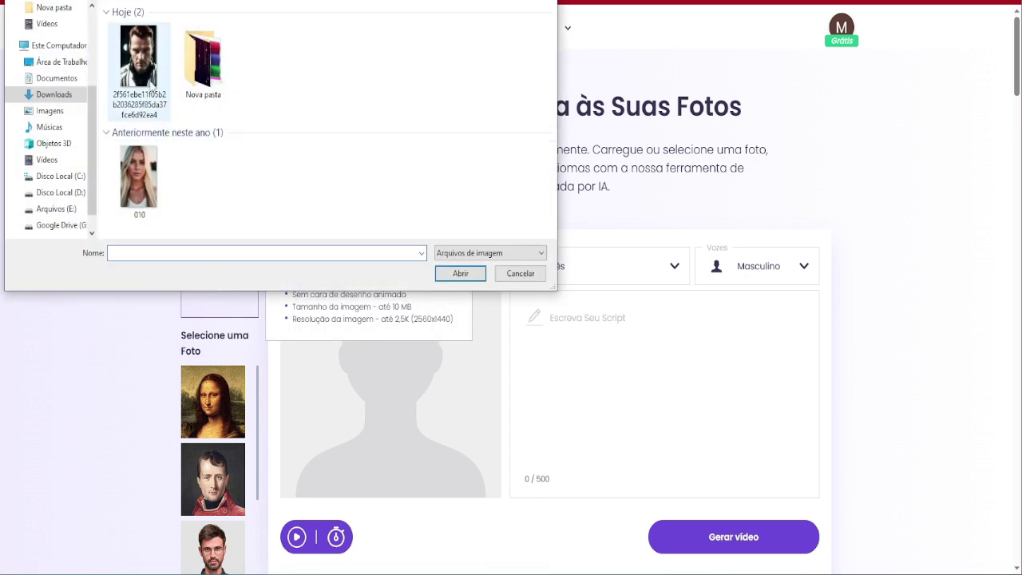
click(147, 68)
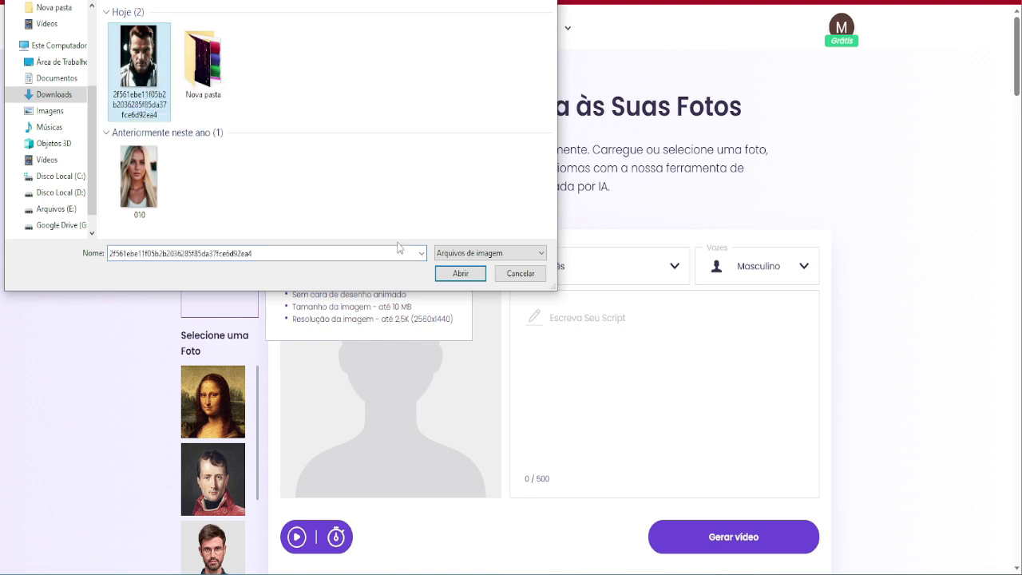
click(461, 273)
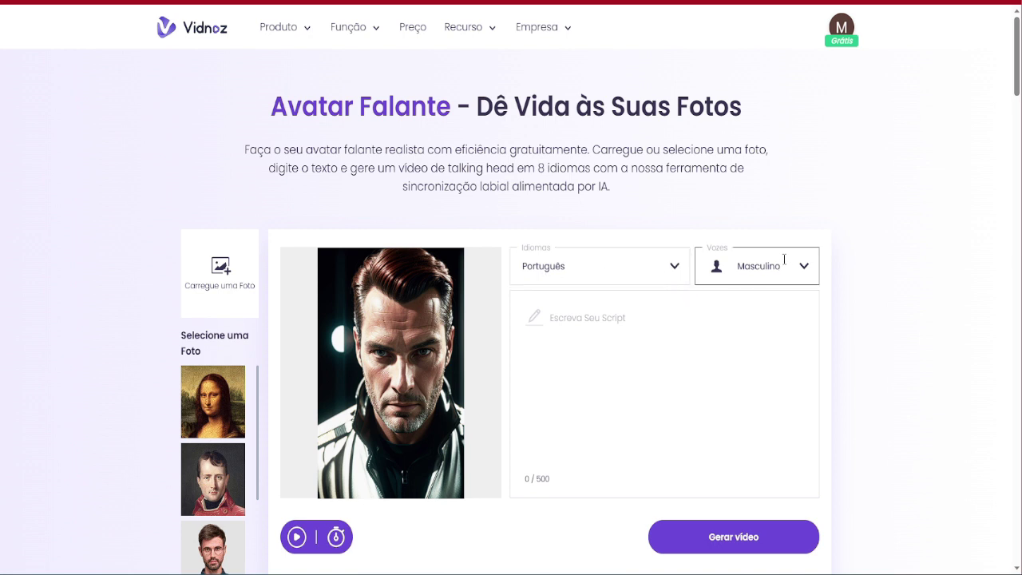
Enter the script "Olá seja bem vindo ao canal, obrigado por assistir" and review the available languages, keeping Português.
click(532, 327)
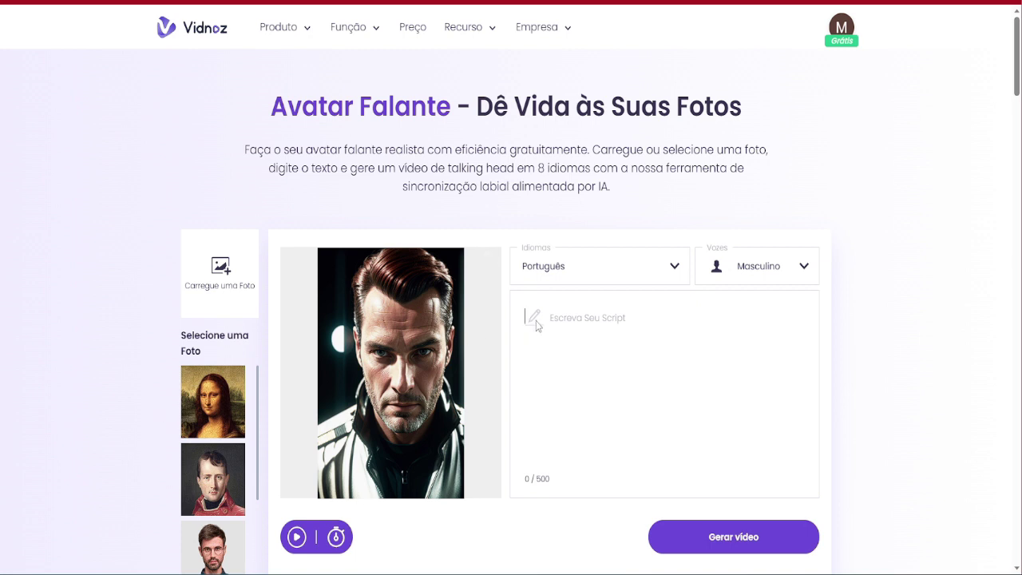
text(Olá seja bem vindo ao canal, obrigado por assistir)
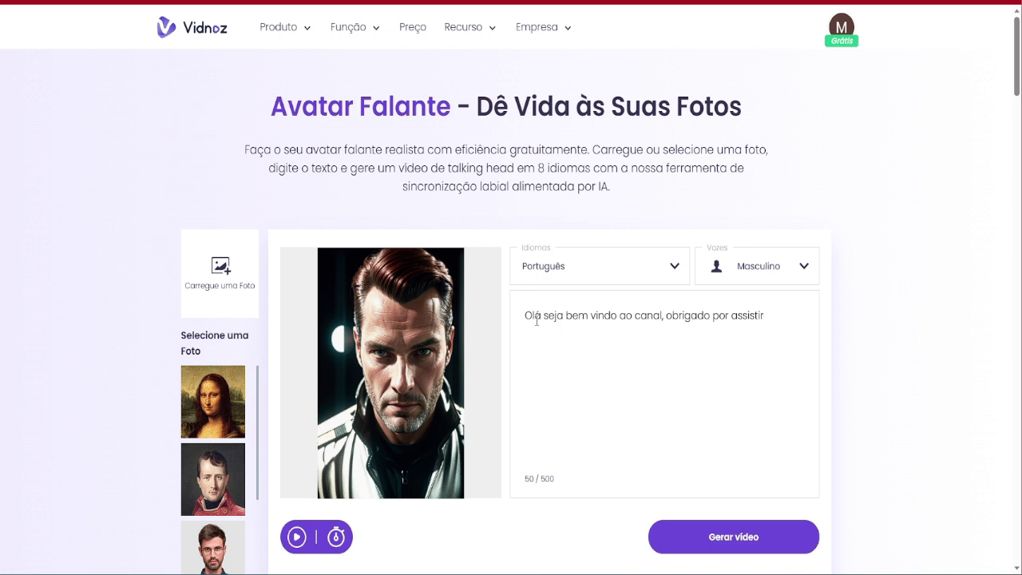
click(672, 272)
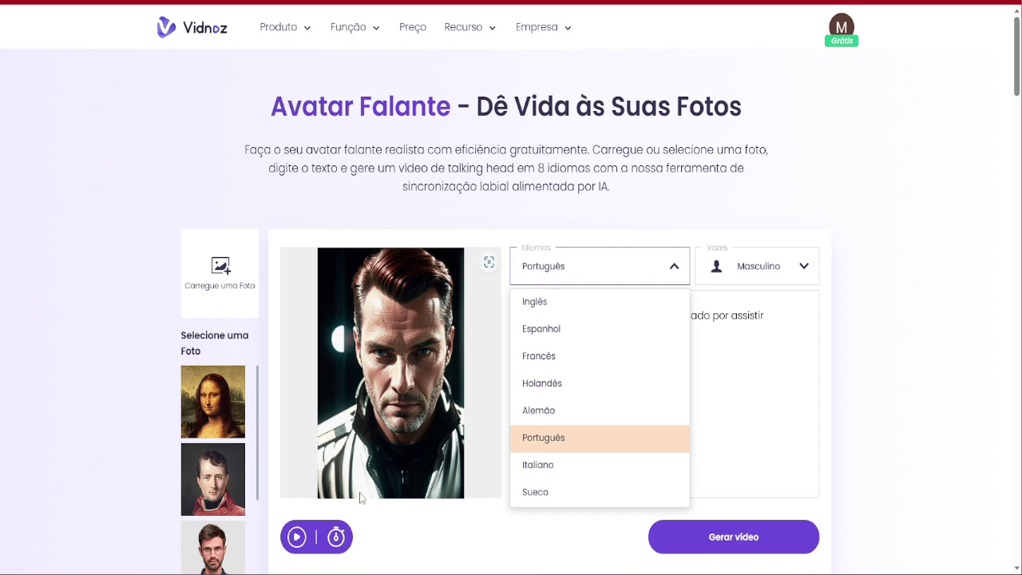
click(166, 375)
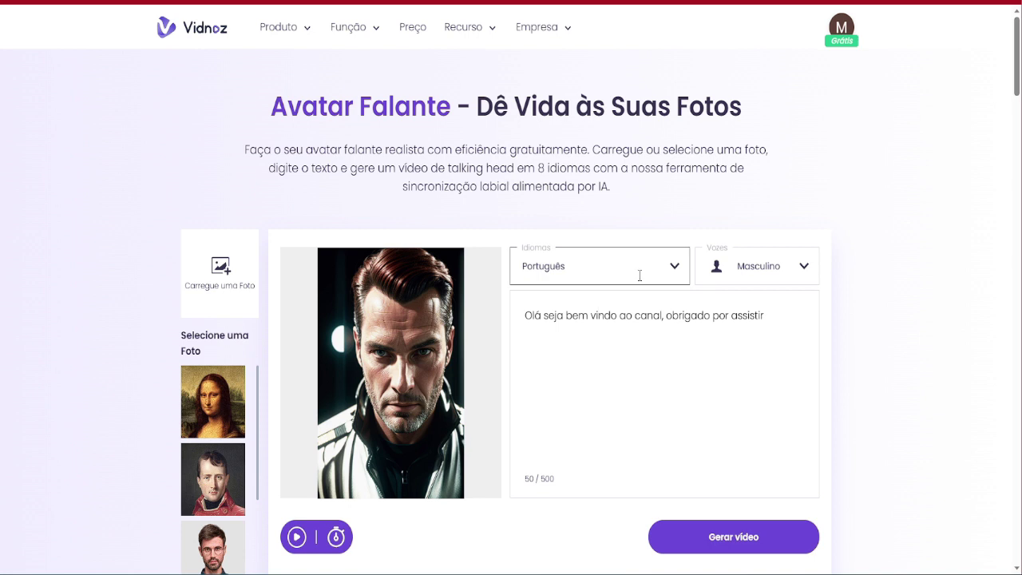
click(711, 352)
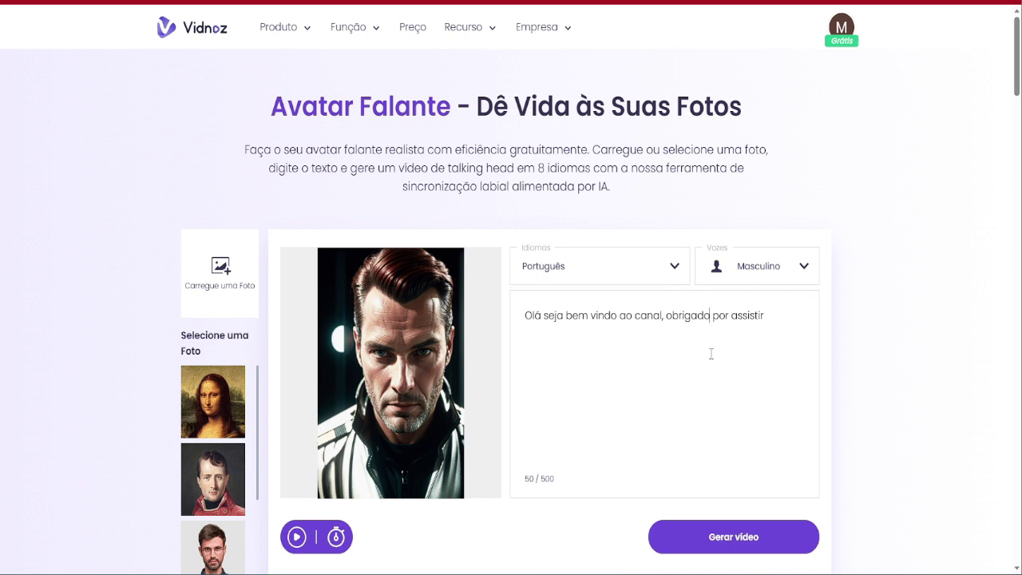
Preview the script's male voice, generate the talking avatar video and acknowledge the generation notice.
click(296, 537)
click(726, 543)
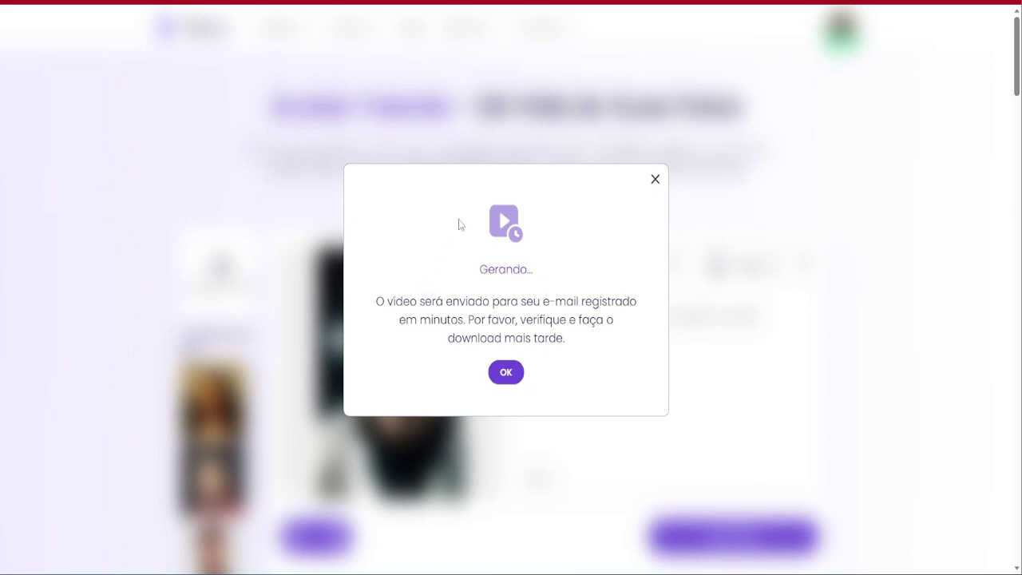
click(513, 376)
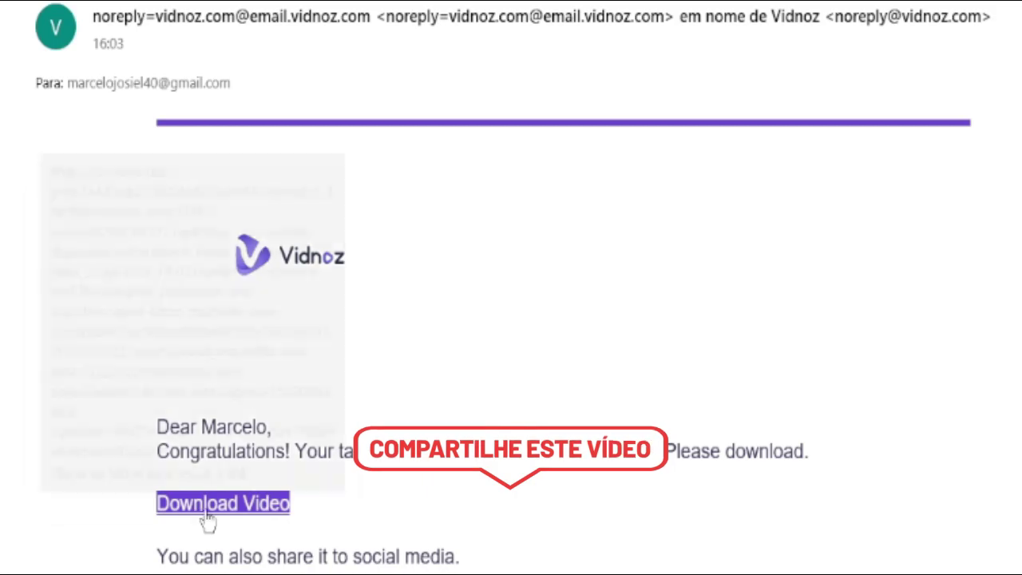
Download the generated video from the Vidnoz email and open Talking-Head_22-Jul-2023_19-03.mp4.
click(206, 514)
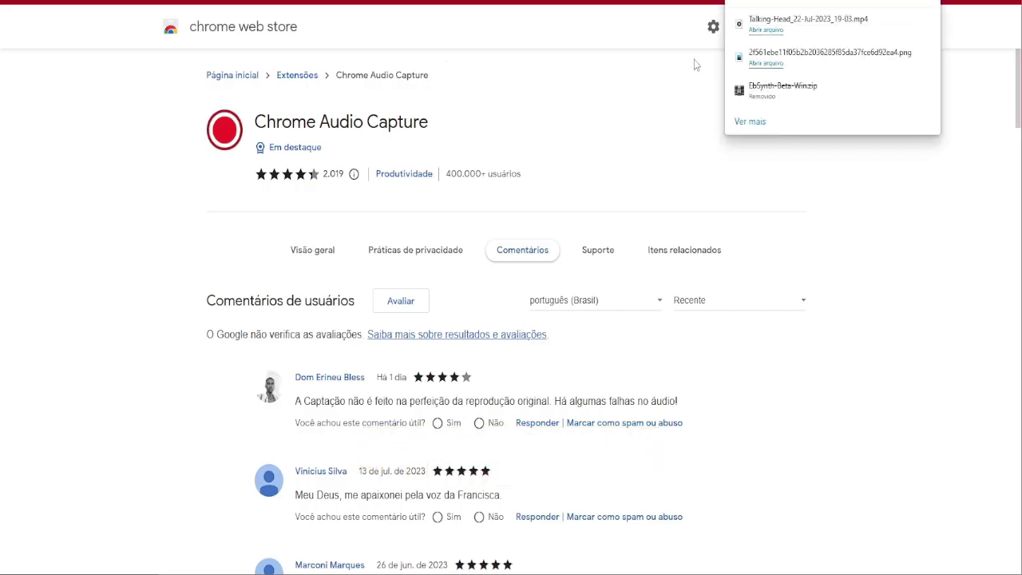
click(764, 30)
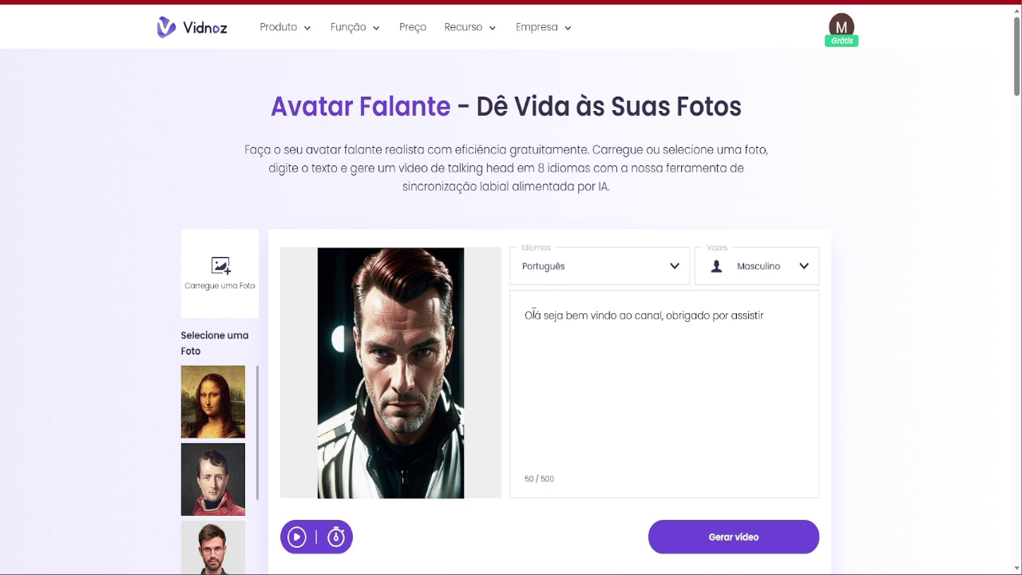
Copy the whole avatar script text to the clipboard.
drag(523, 316, 769, 319)
key(ctrl+c)
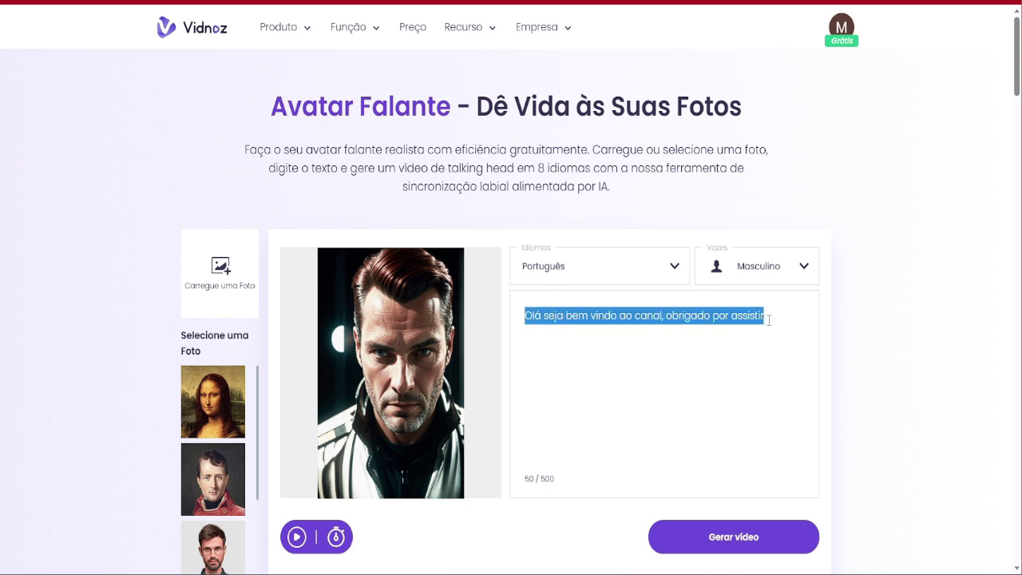
click(636, 353)
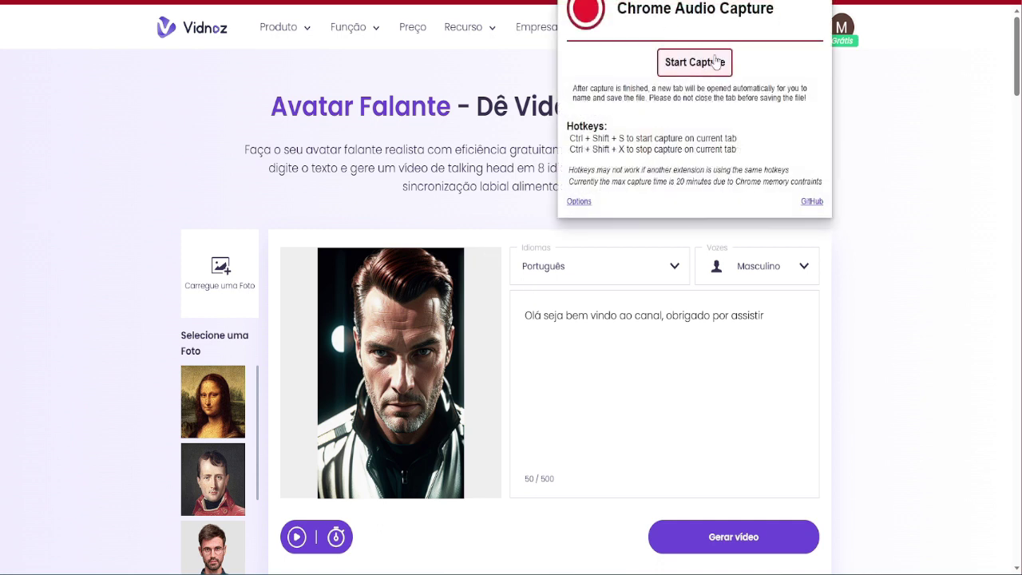
Record the tab's audio with Chrome Audio Capture while playing the script's voice preview, and finish the capture.
click(695, 65)
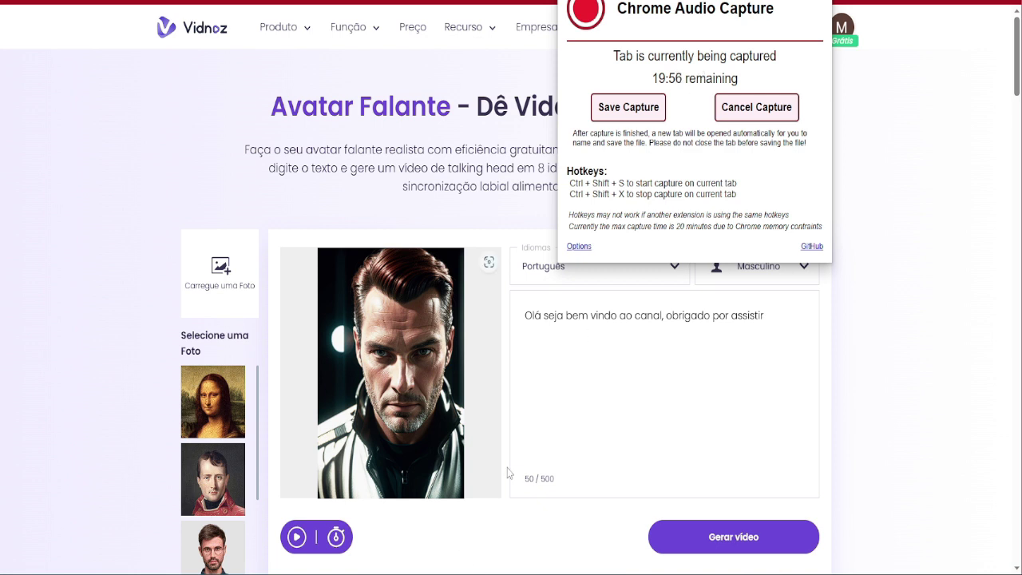
click(296, 537)
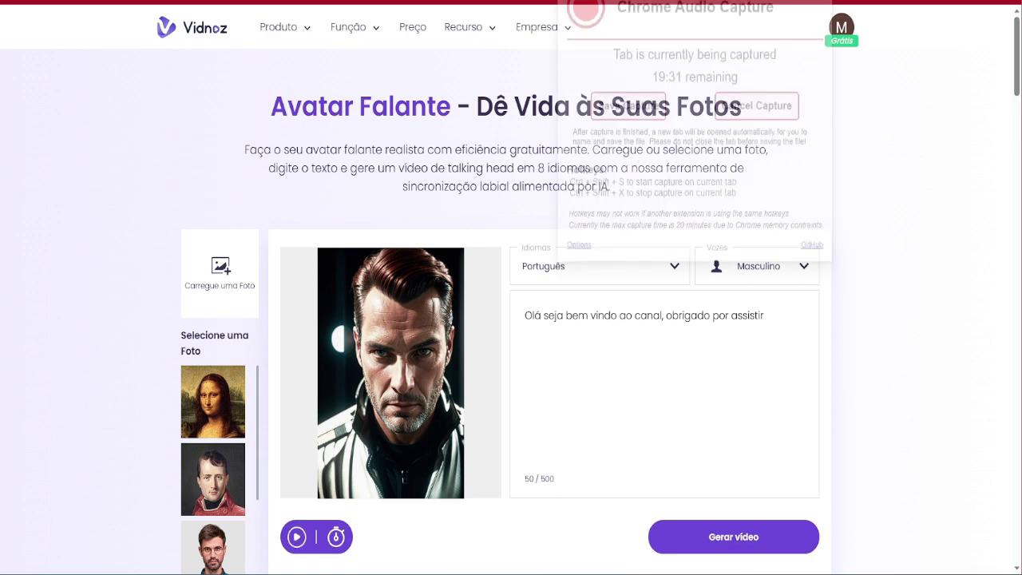
click(627, 118)
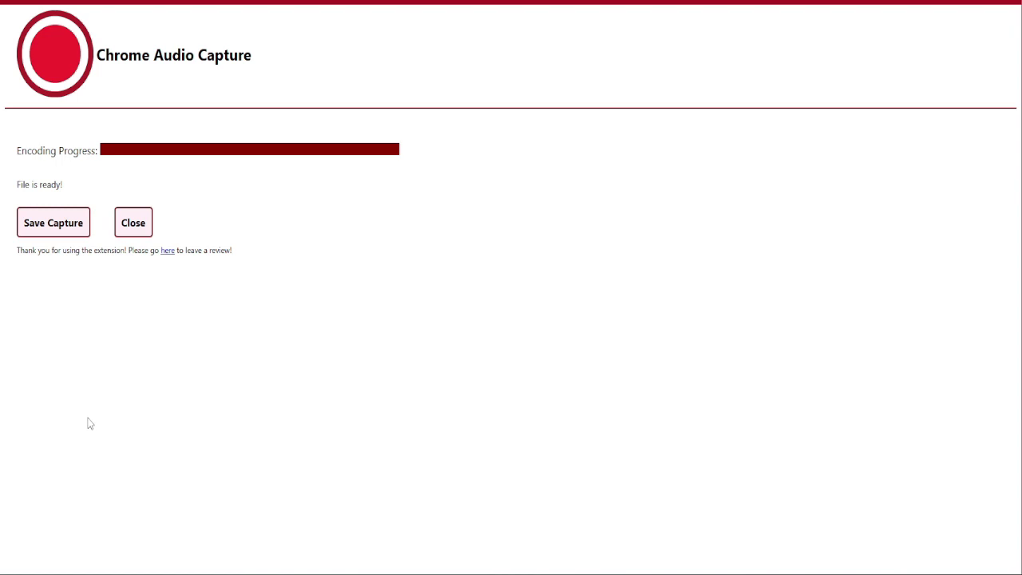
Save the captured audio as the MP3 file Sat Jul 22 2023 on the Desktop (Área de Trabalho).
click(67, 226)
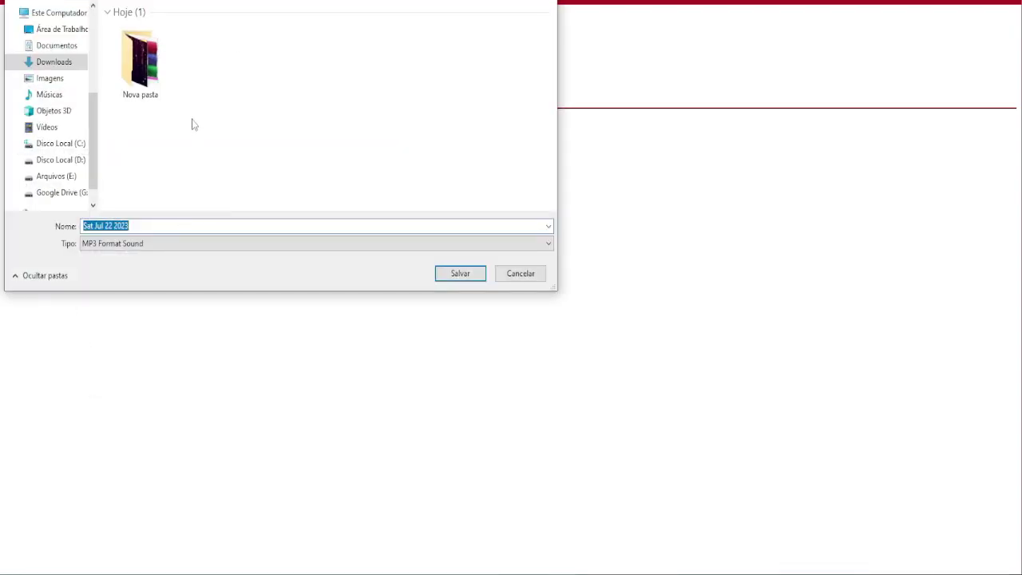
click(62, 29)
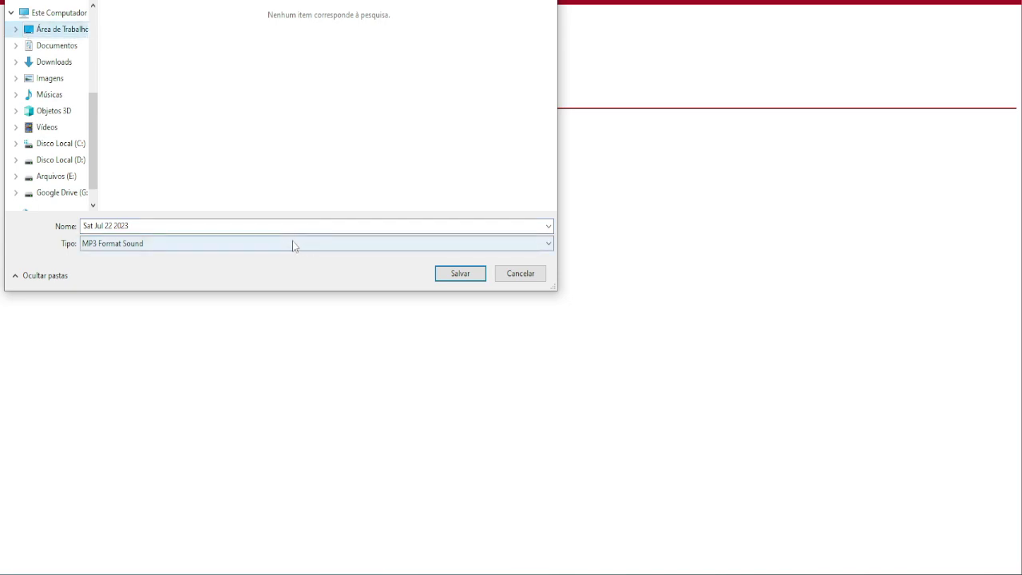
click(466, 274)
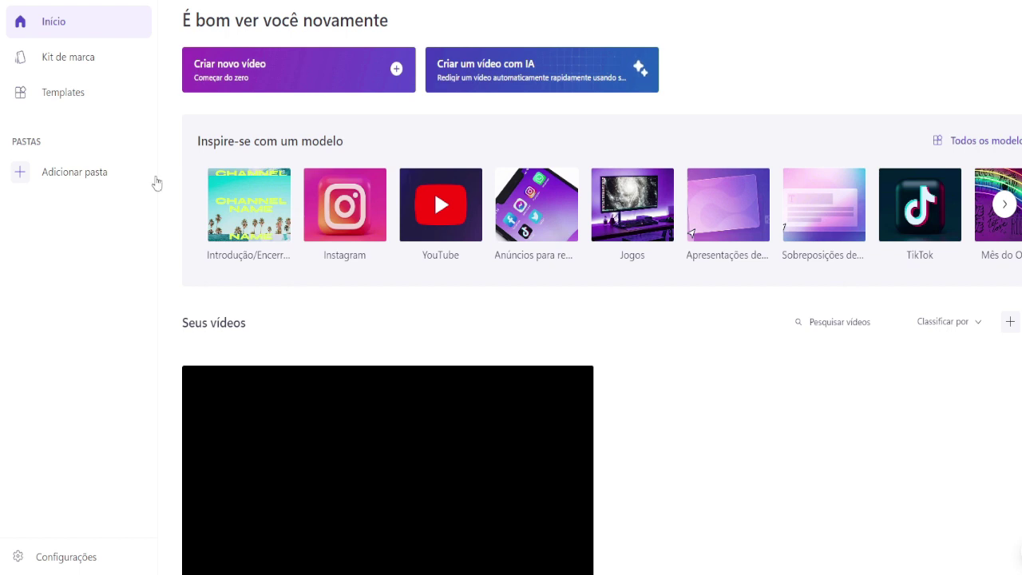
Switch to Clipchamp, create a new video from scratch and paste the copied script into the text-to-speech converter.
click(248, 79)
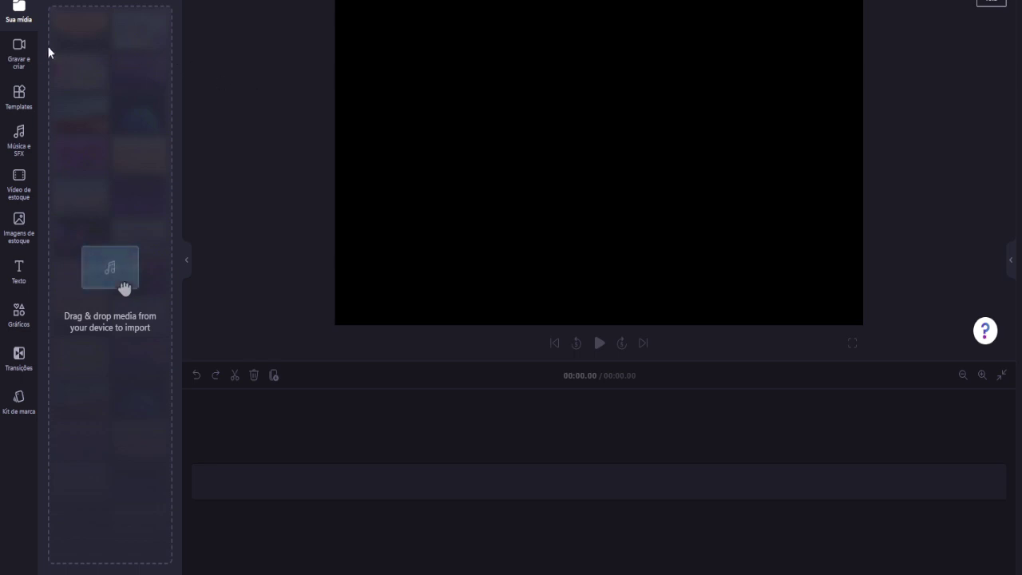
click(18, 56)
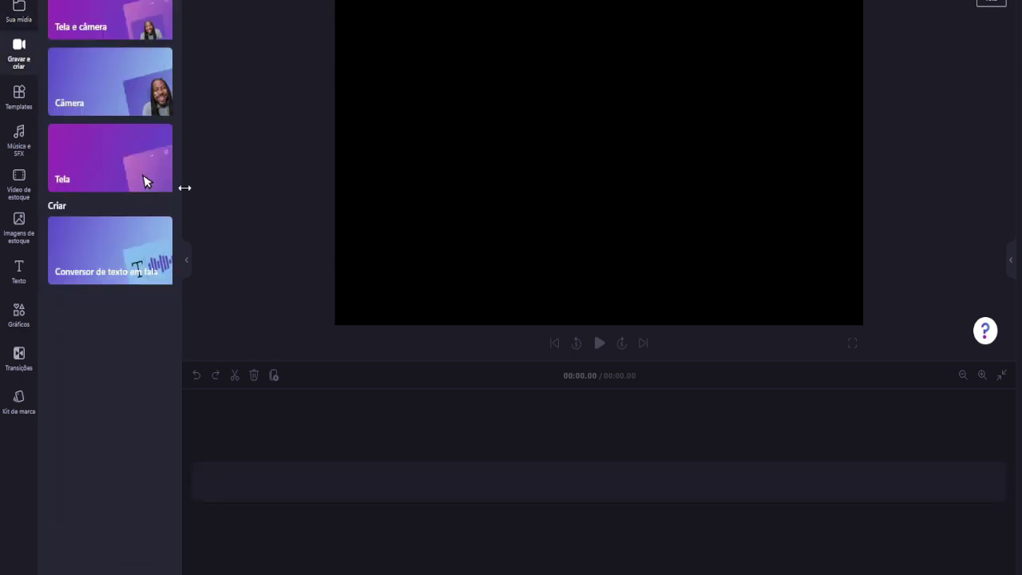
click(97, 273)
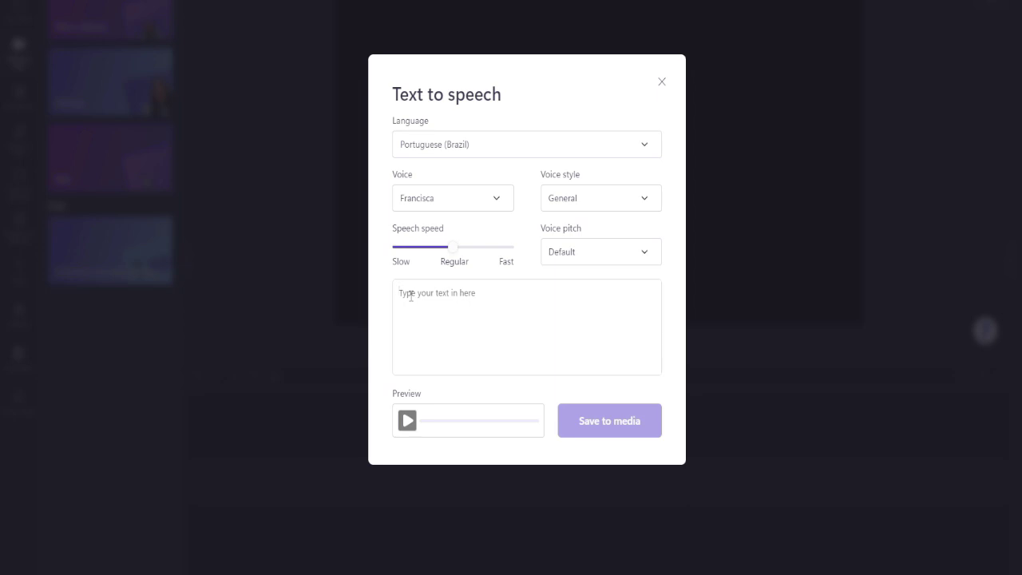
key(ctrl+v)
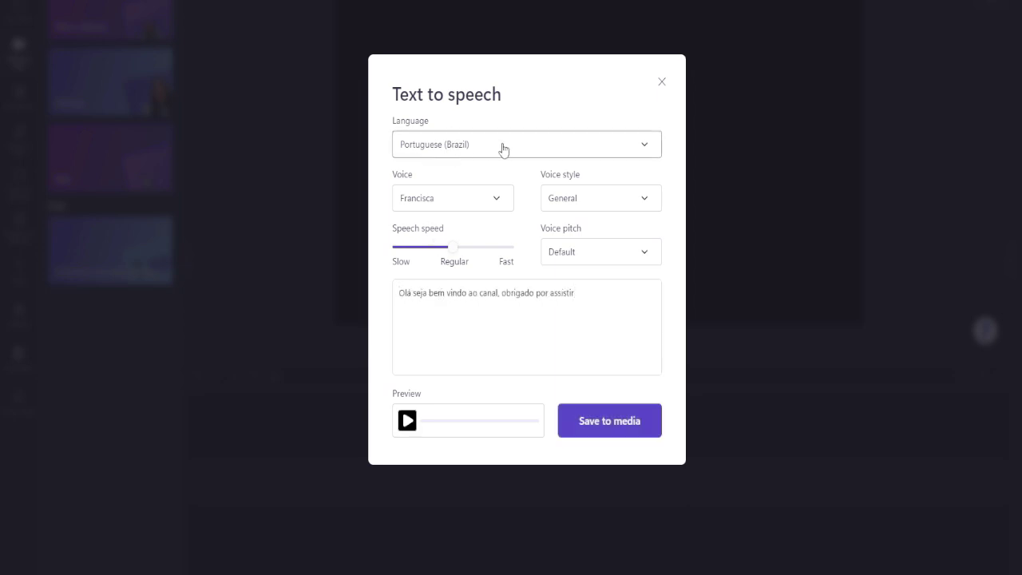
Set the text-to-speech voice to Donato and play a preview of the speech.
click(499, 203)
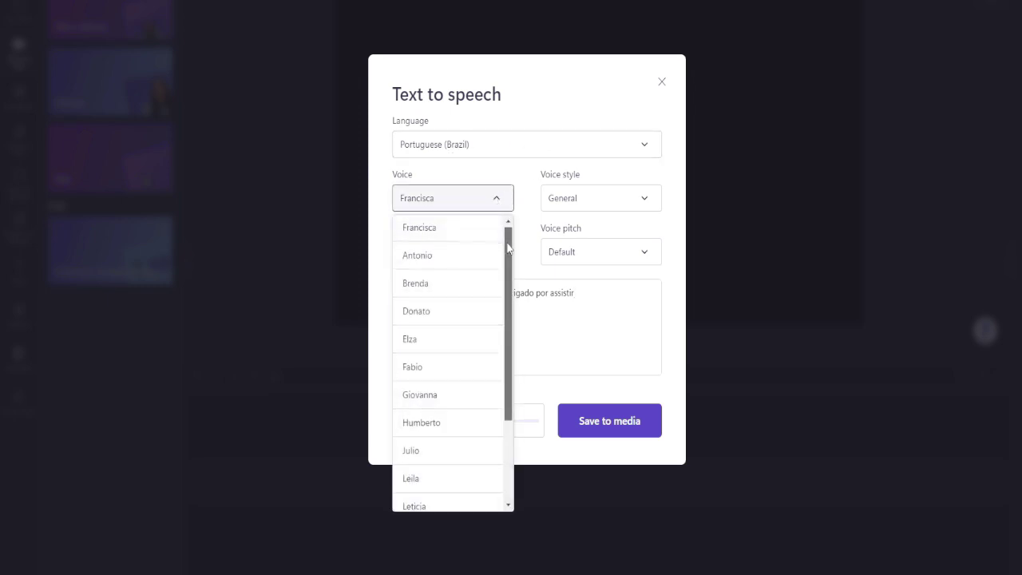
drag(507, 247, 508, 262)
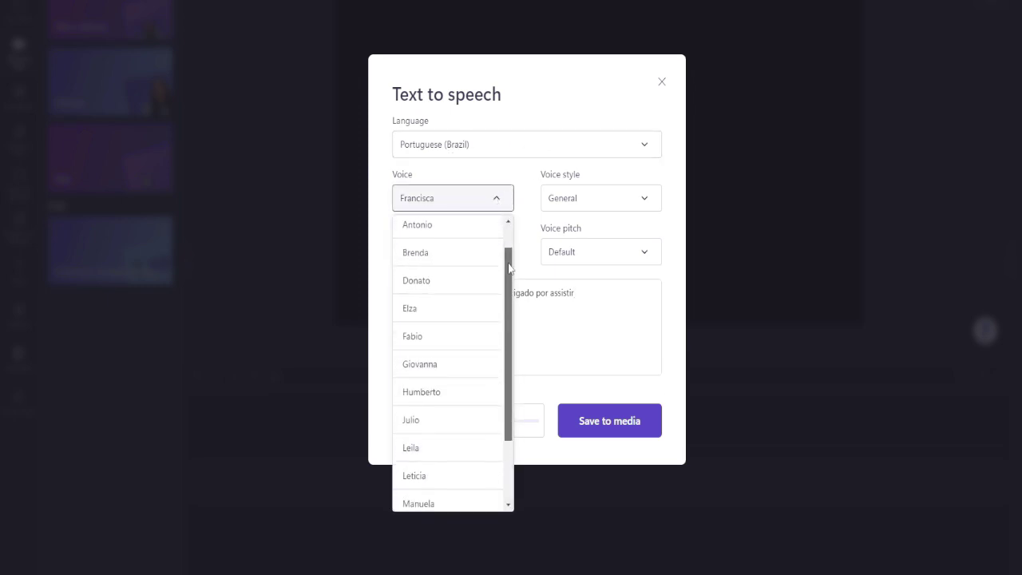
click(431, 284)
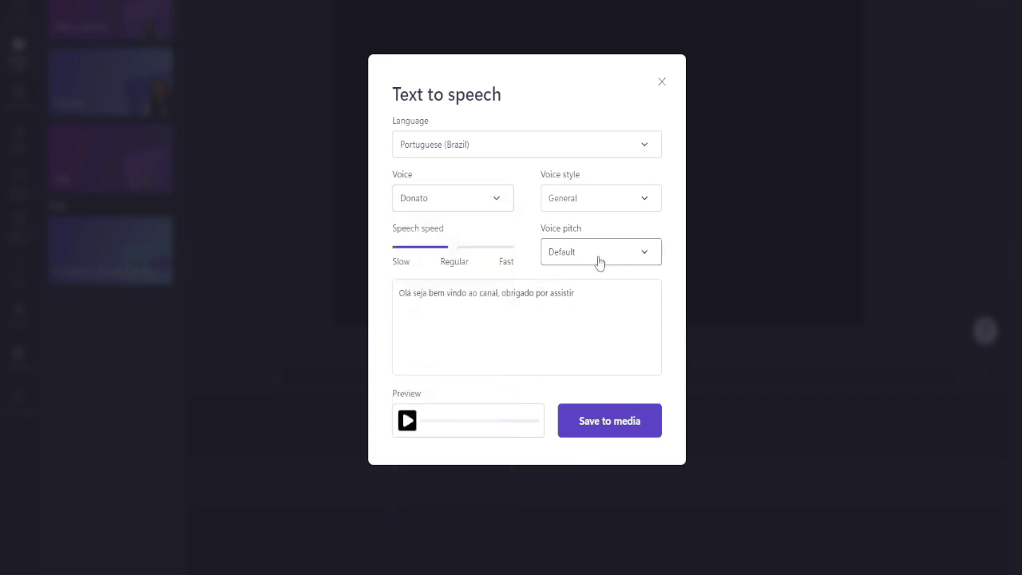
click(407, 421)
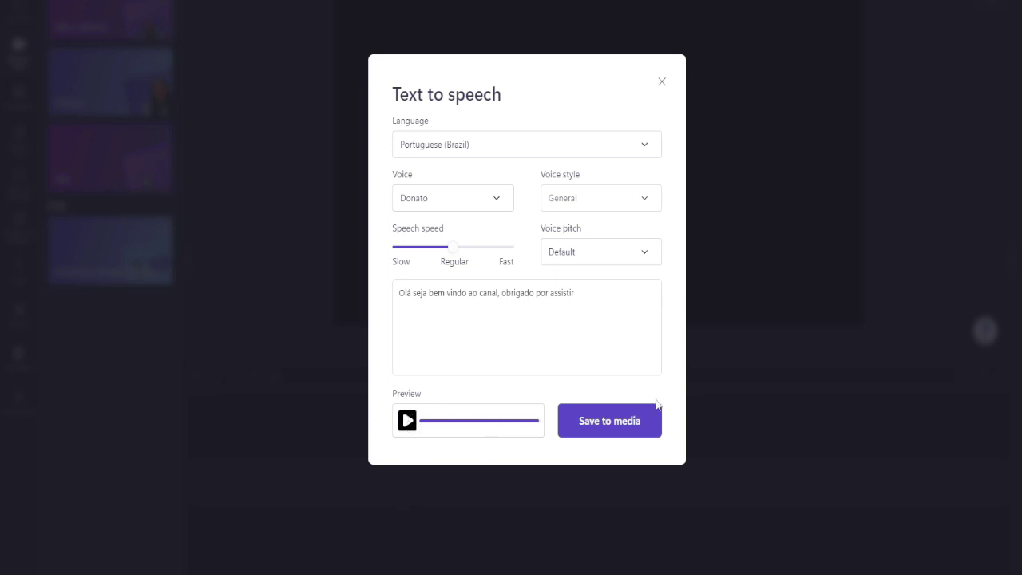
Save the generated speech to the project media and place it at the start of the timeline.
click(609, 422)
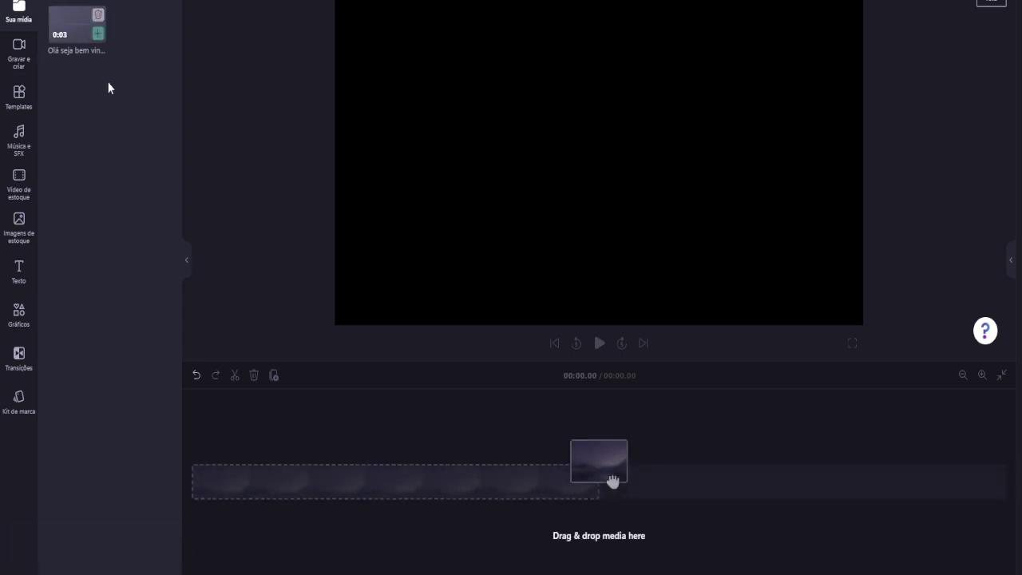
drag(62, 27, 206, 488)
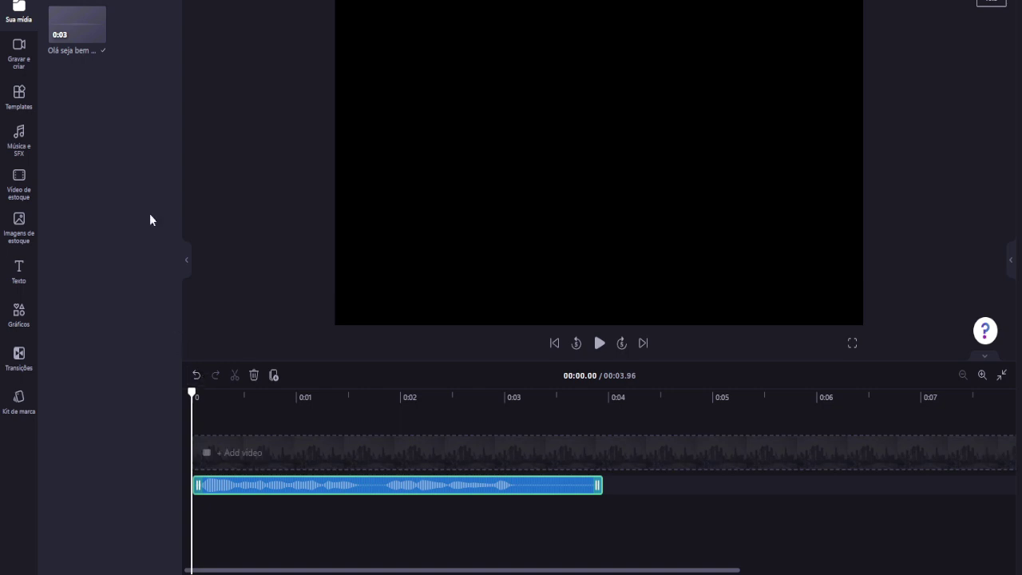
Import the audio file Sat Jul 22 2023 from the Desktop (Área de Trabalho) into the project media.
click(76, 2)
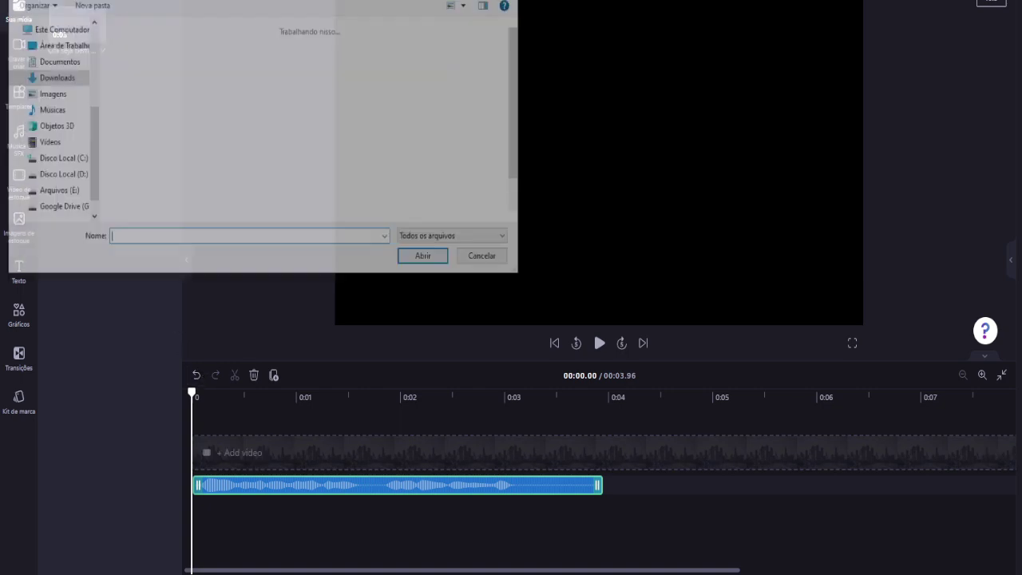
click(70, 45)
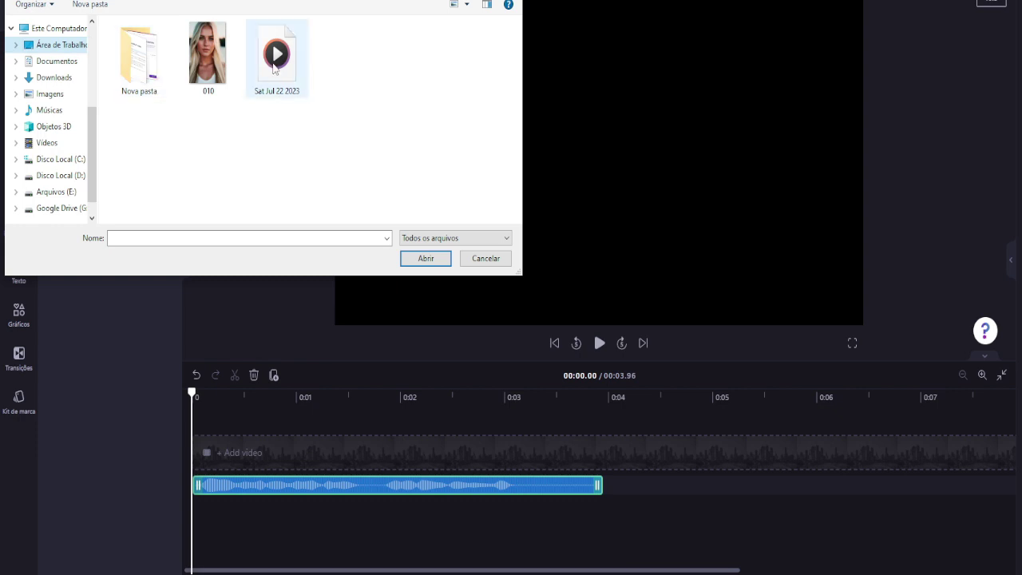
click(274, 69)
click(419, 258)
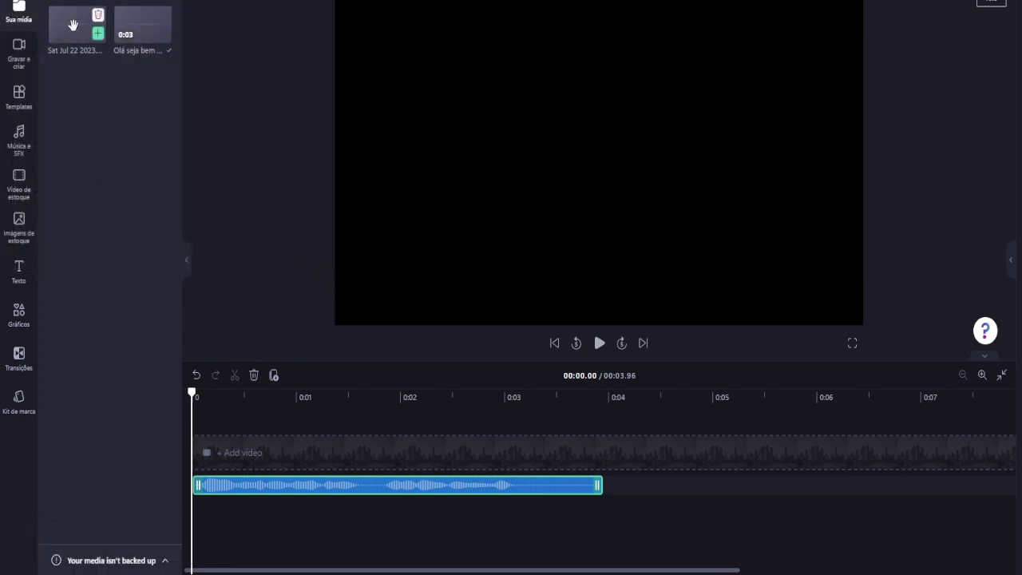
Place Sat Jul 22 2023.mp3 on a track above the generated speech and trim about 1.1 seconds off its start.
drag(72, 24, 224, 451)
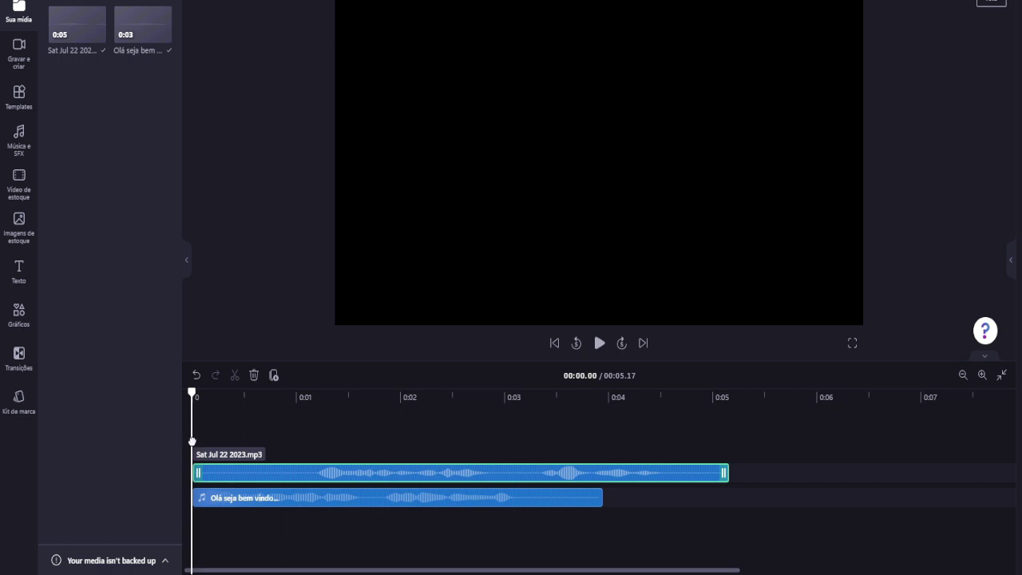
drag(195, 472, 312, 477)
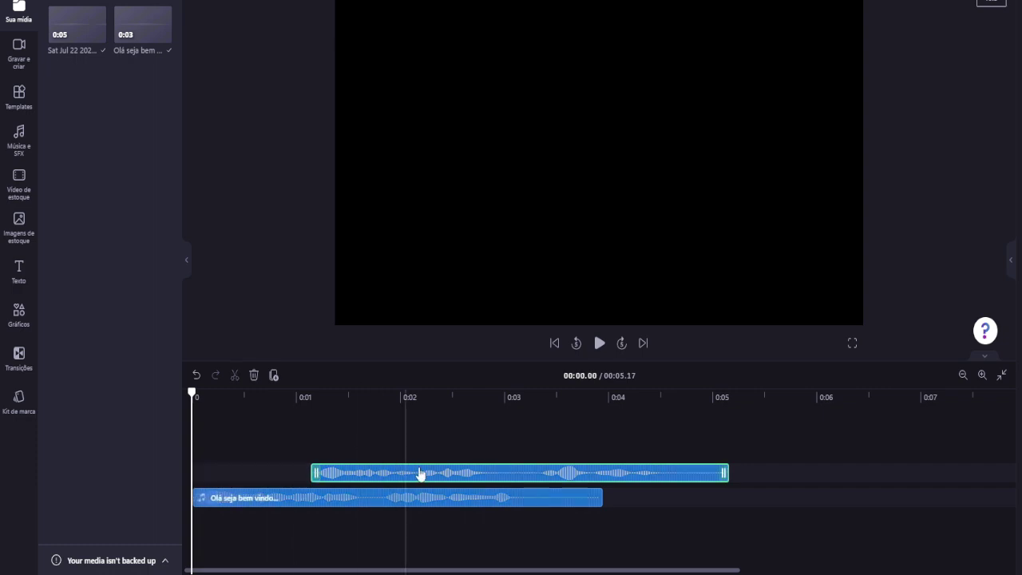
Trim a sliver off the start of Sat Jul 22 2023.mp3 and align the clip with the start of the timeline.
drag(420, 474, 297, 470)
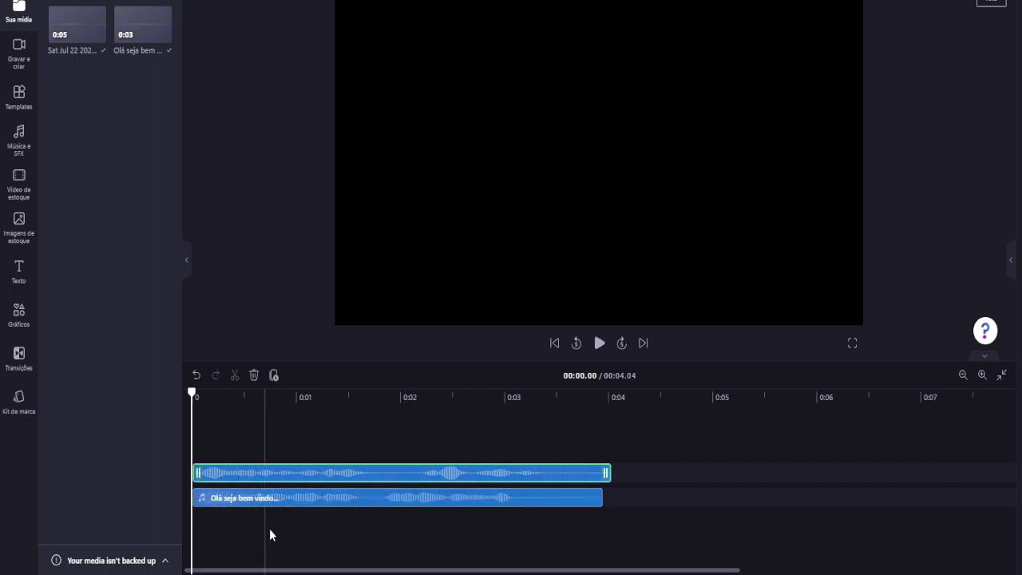
click(195, 471)
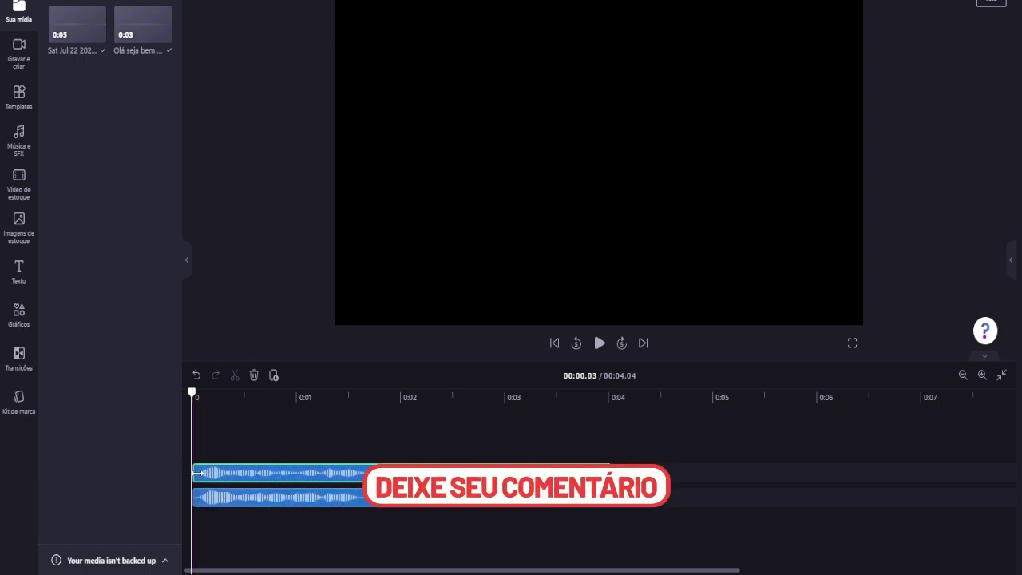
click(210, 473)
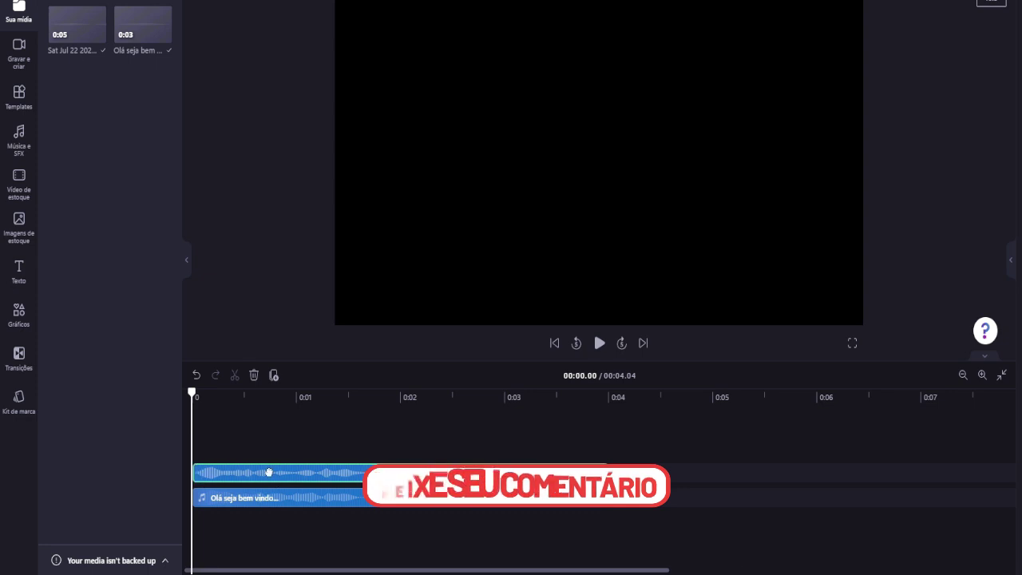
click(266, 471)
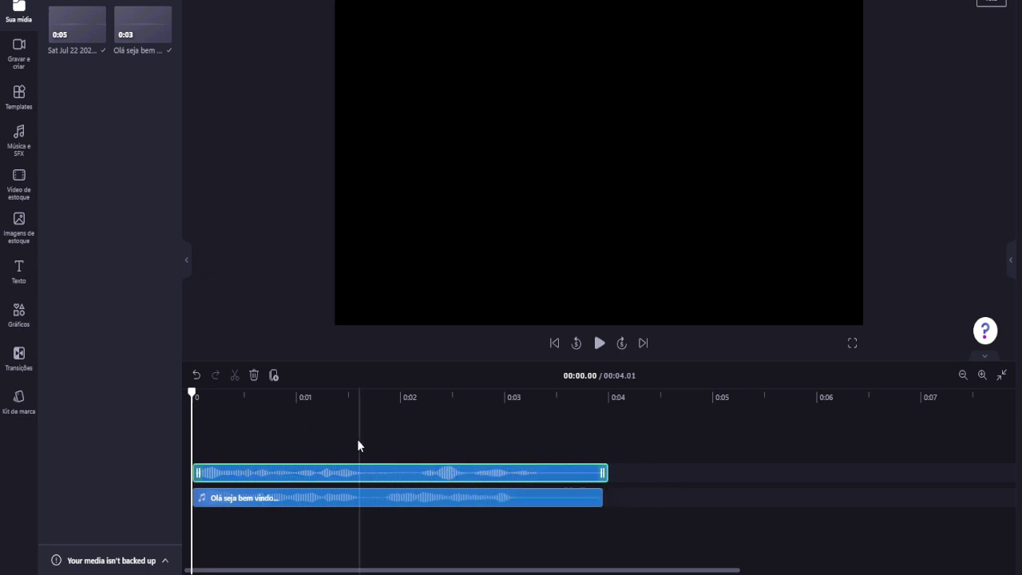
Split the generated speech clip at 1.70 s and move its second part to start at about 2.0 s.
drag(193, 423, 368, 435)
click(380, 498)
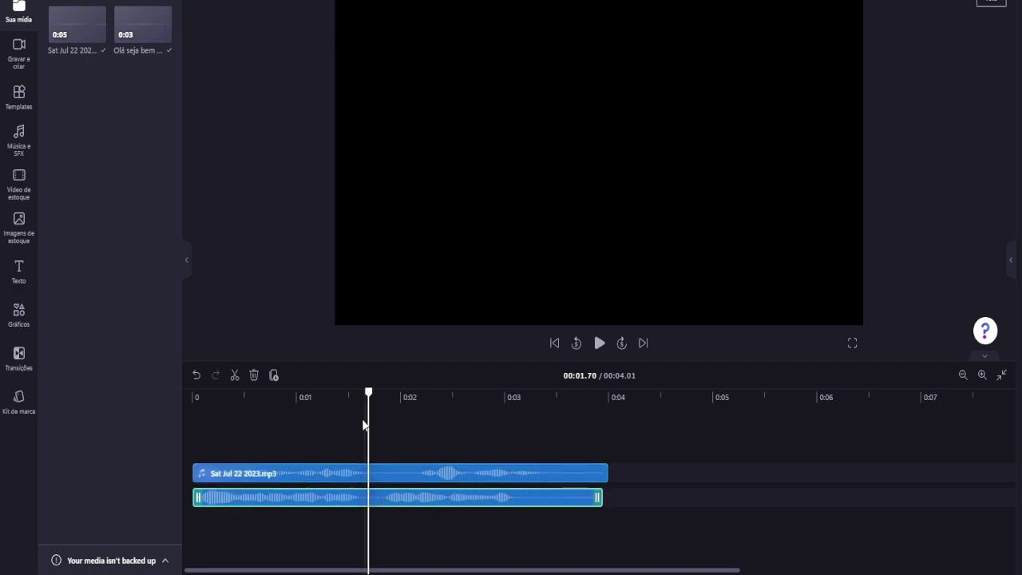
click(243, 384)
mouse_move(368, 392)
mouse_down()
mouse_move(375, 397)
mouse_move(351, 395)
mouse_up()
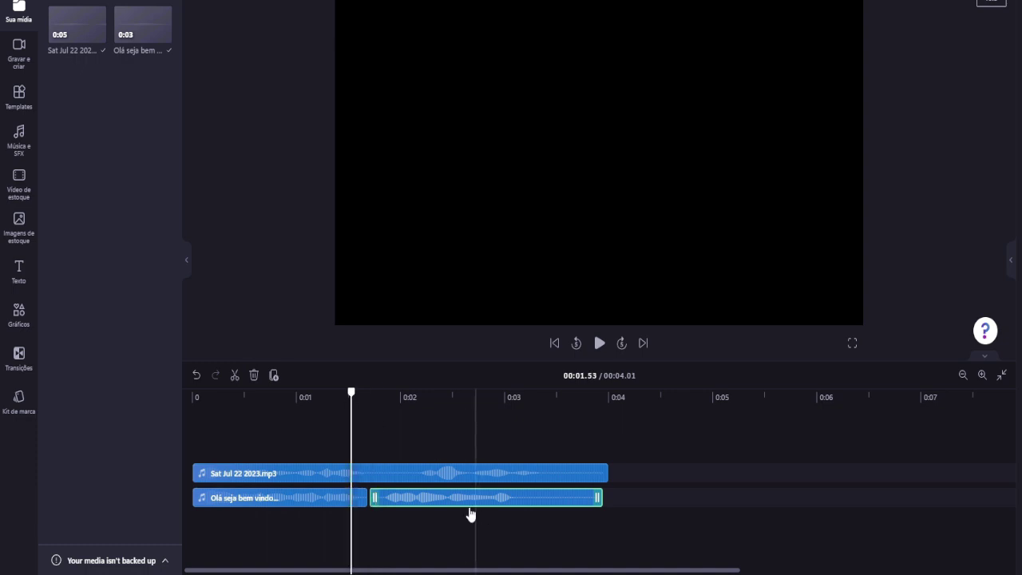
drag(452, 501, 483, 500)
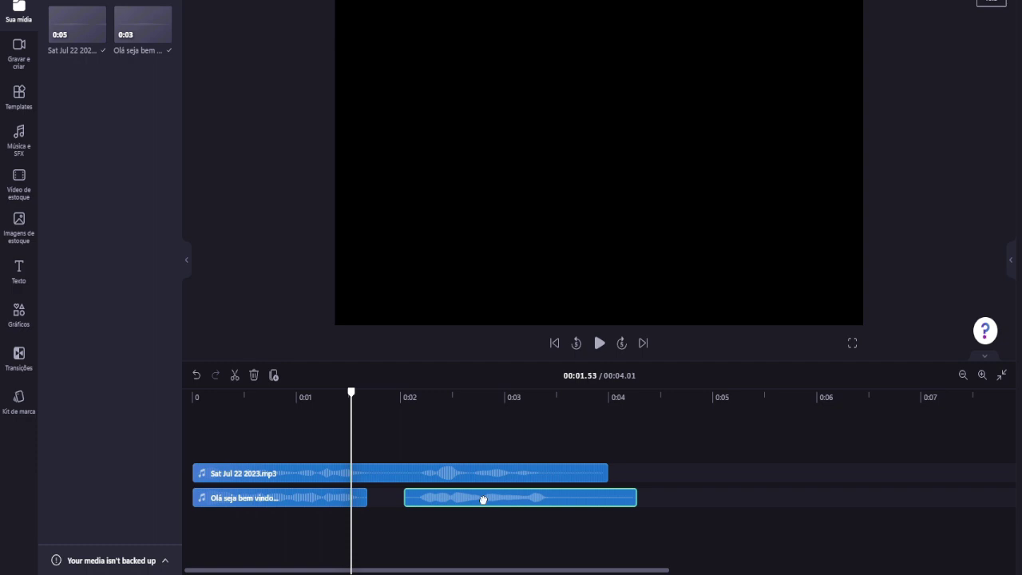
click(412, 531)
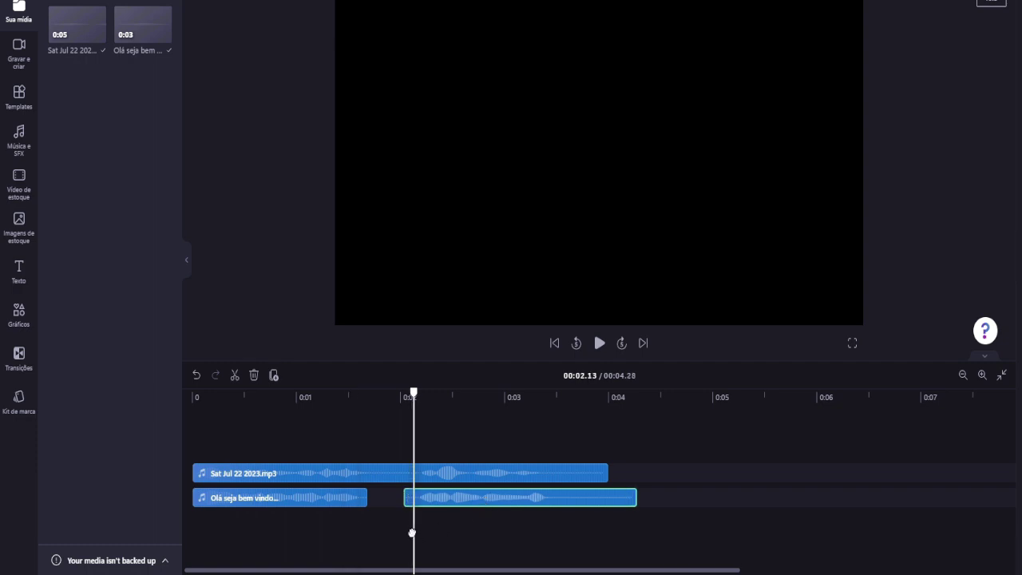
Play both audio tracks from the start of the timeline to check how well the voices line up.
click(373, 472)
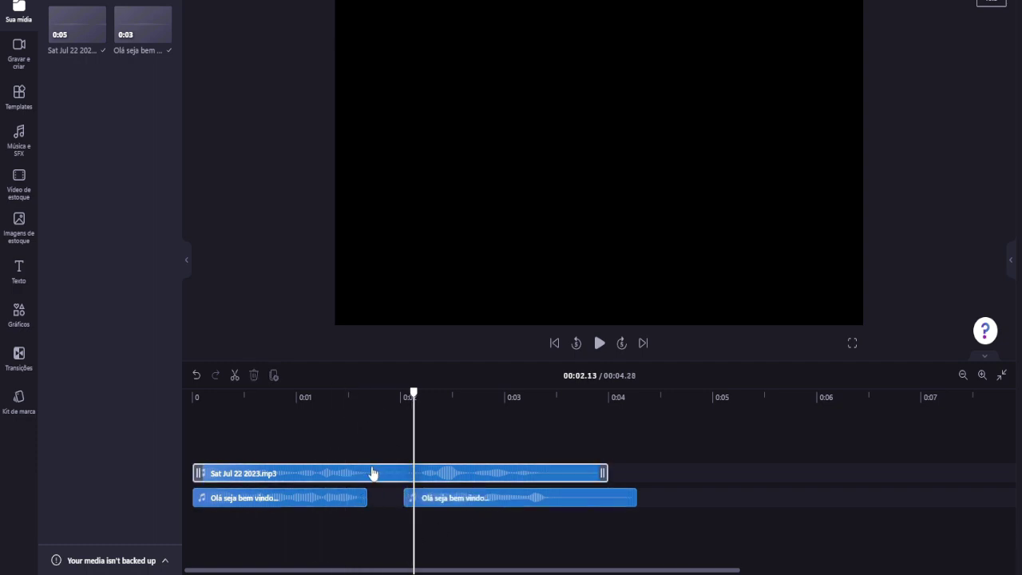
drag(412, 392, 191, 394)
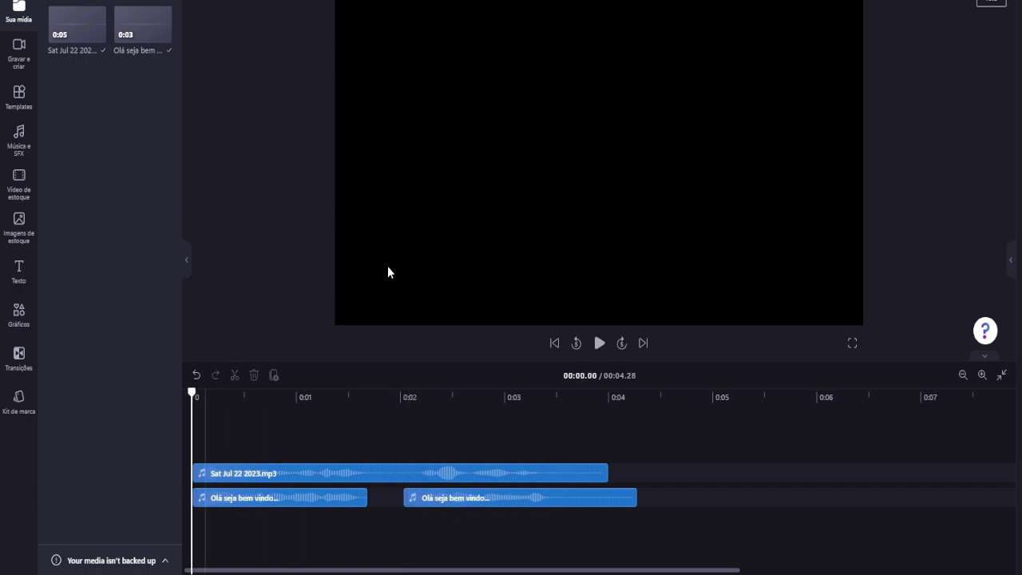
click(599, 342)
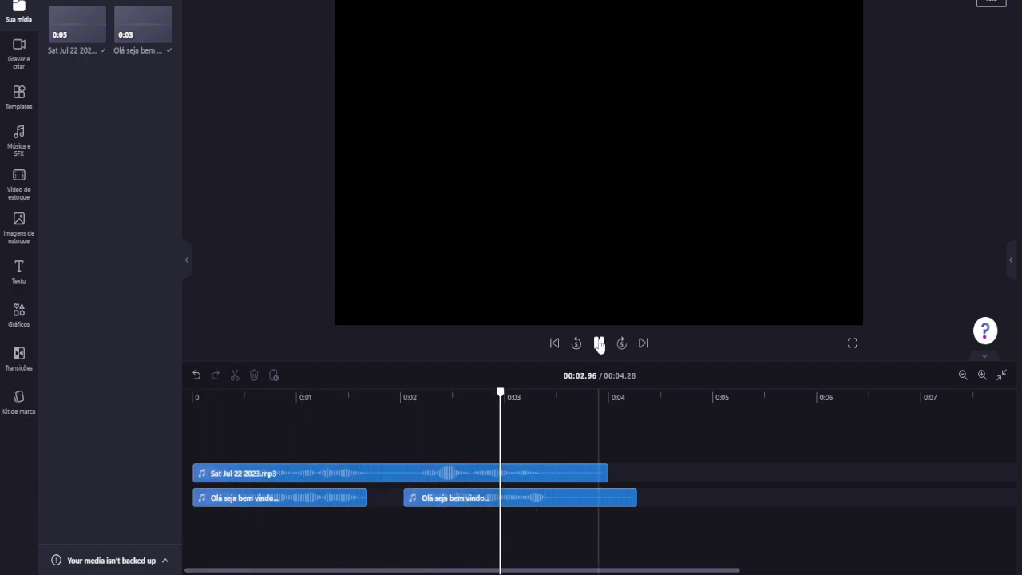
click(599, 343)
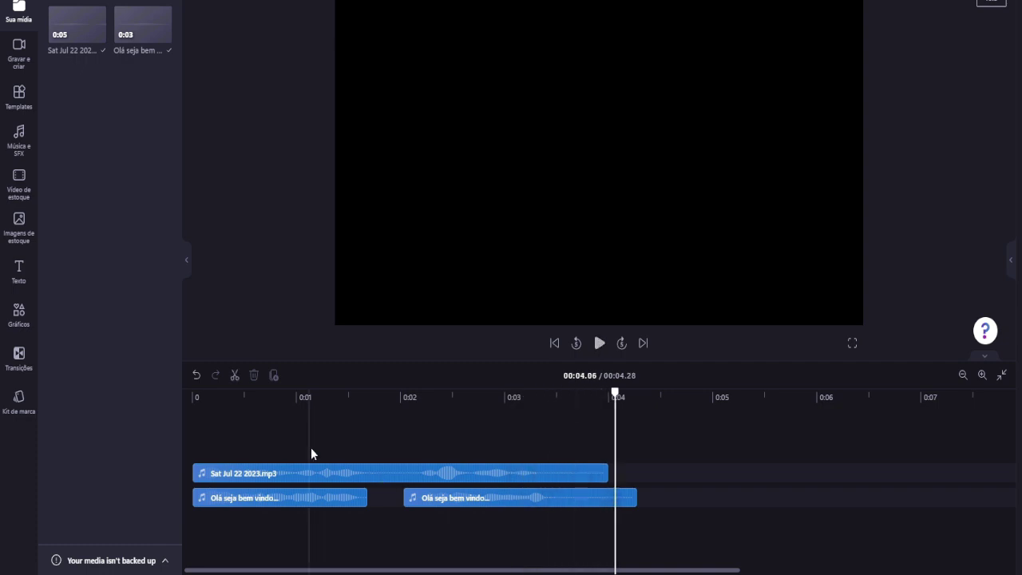
Shift the second part of the generated speech to start at about 1.96 s and play the timeline again.
click(465, 498)
drag(464, 498, 458, 495)
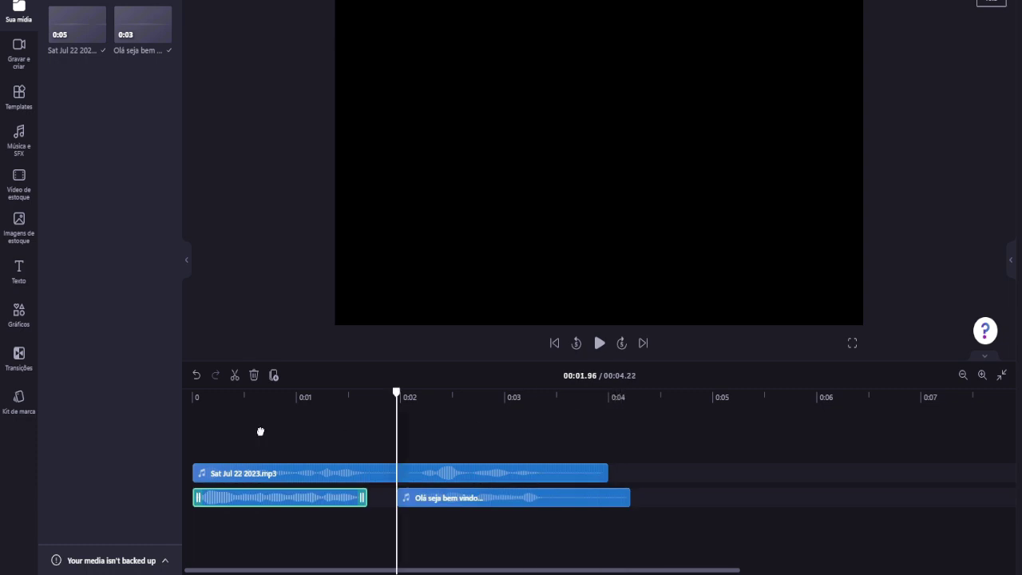
click(599, 343)
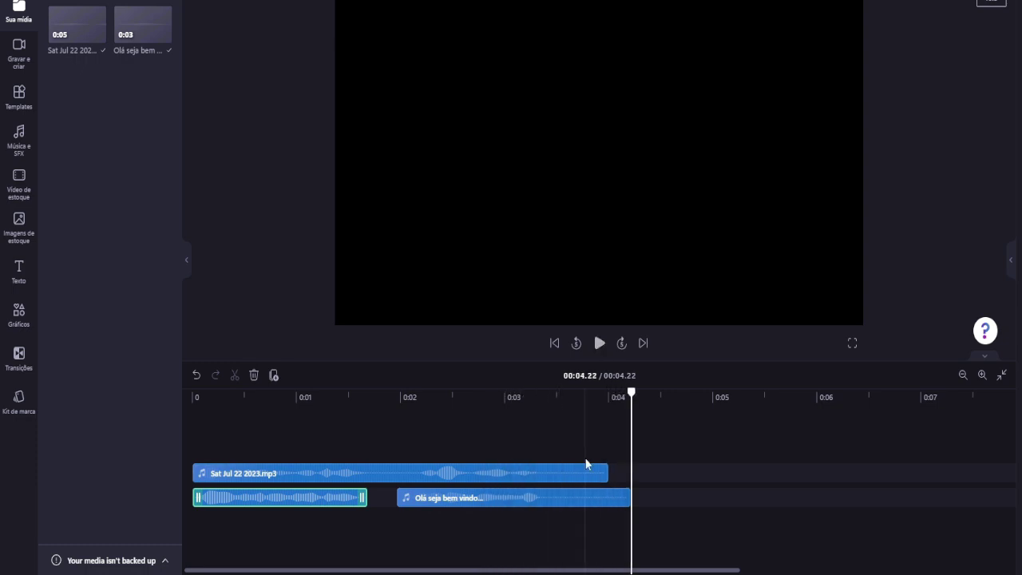
Delete the Sat Jul 22 2023.mp3 clip from the timeline.
click(625, 497)
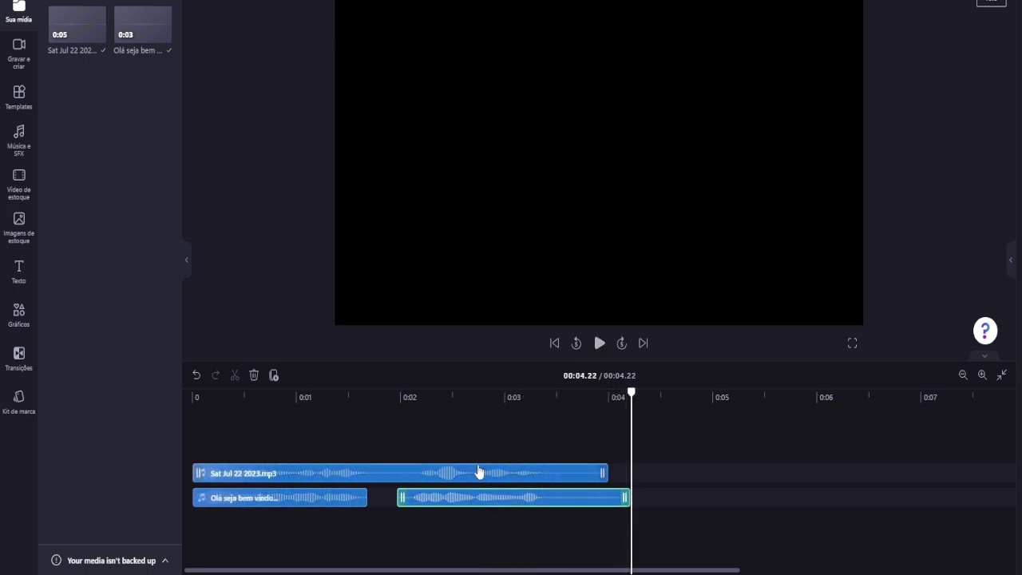
click(399, 475)
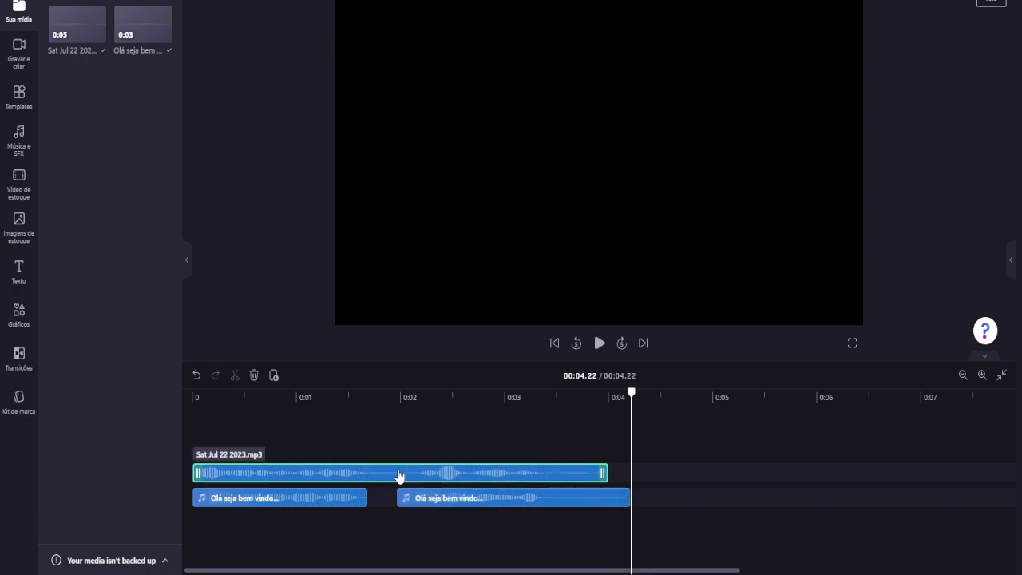
key(Delete)
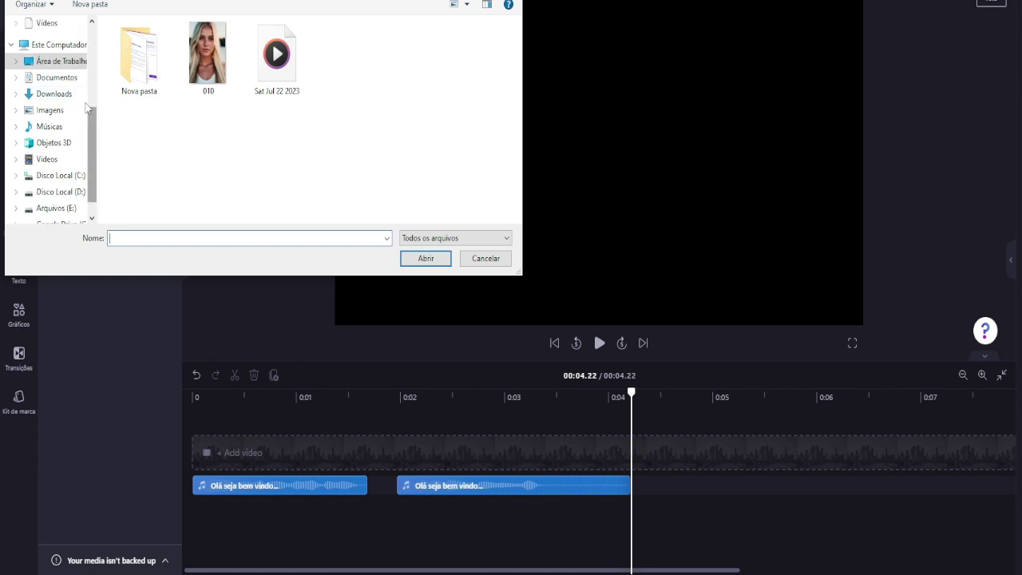
Import Talking-Head_22-Jul-2023_19-03 from the Downloads folder and place it on the video track at the start of the timeline.
click(58, 67)
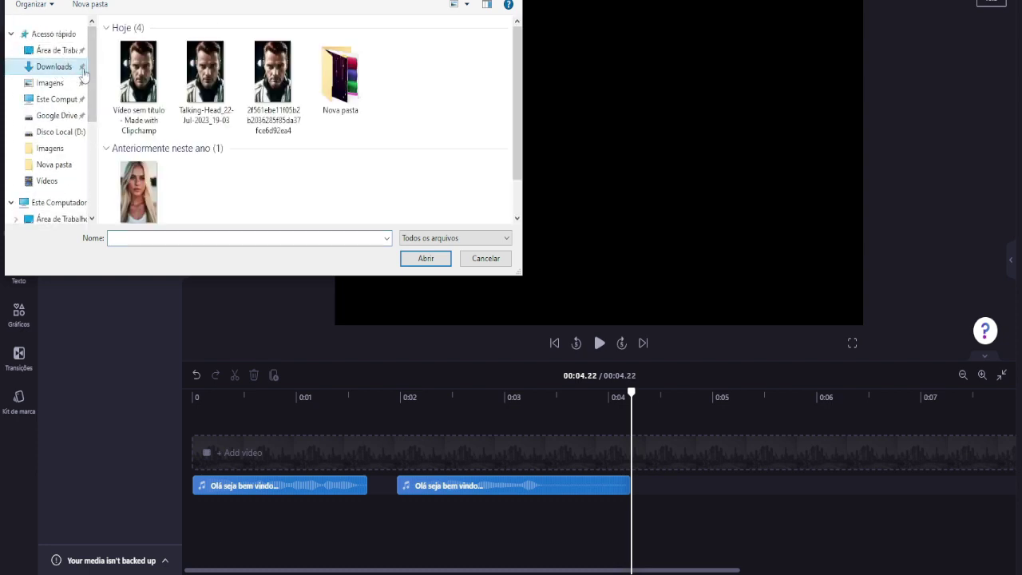
click(205, 76)
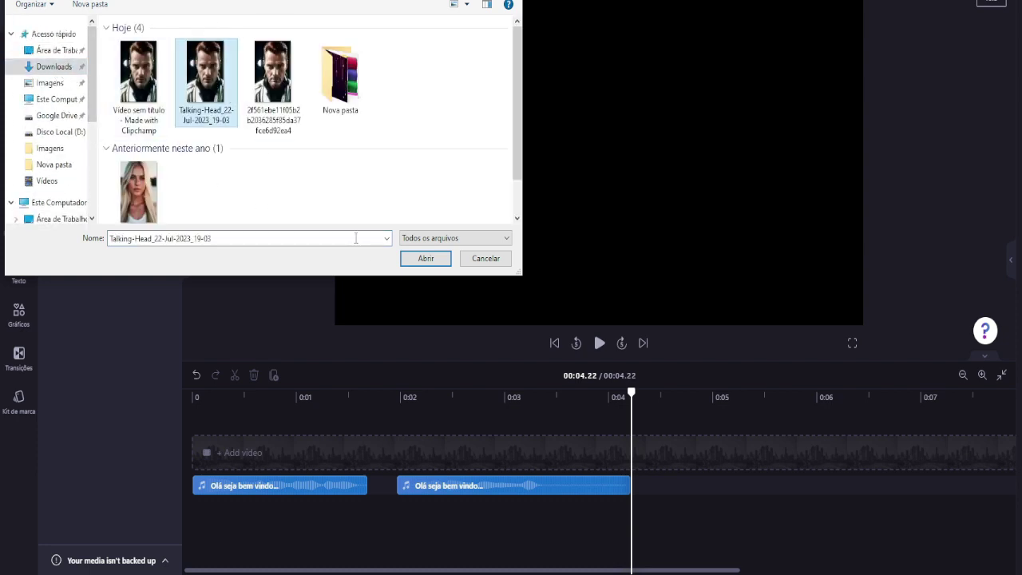
click(426, 258)
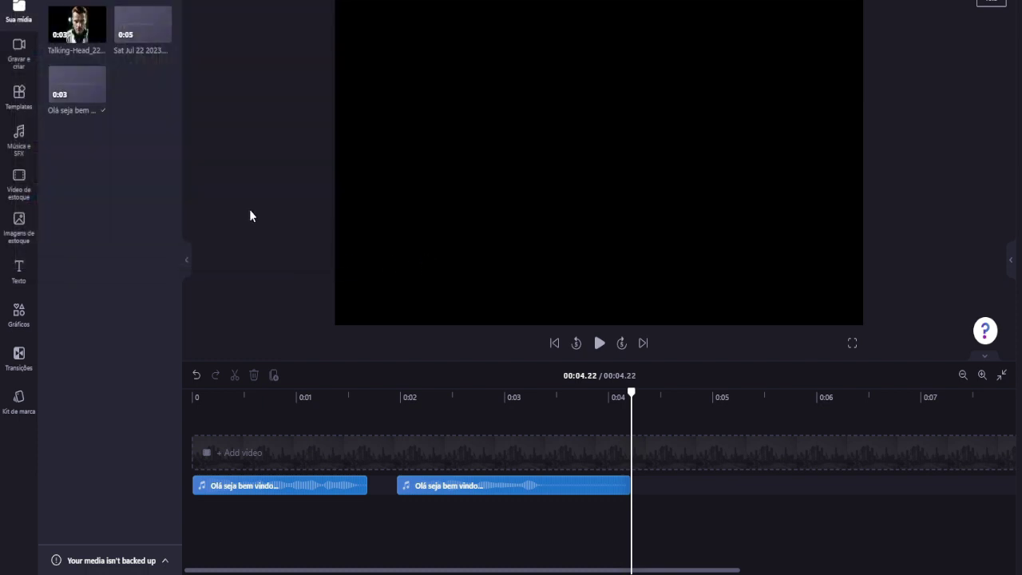
drag(64, 24, 228, 422)
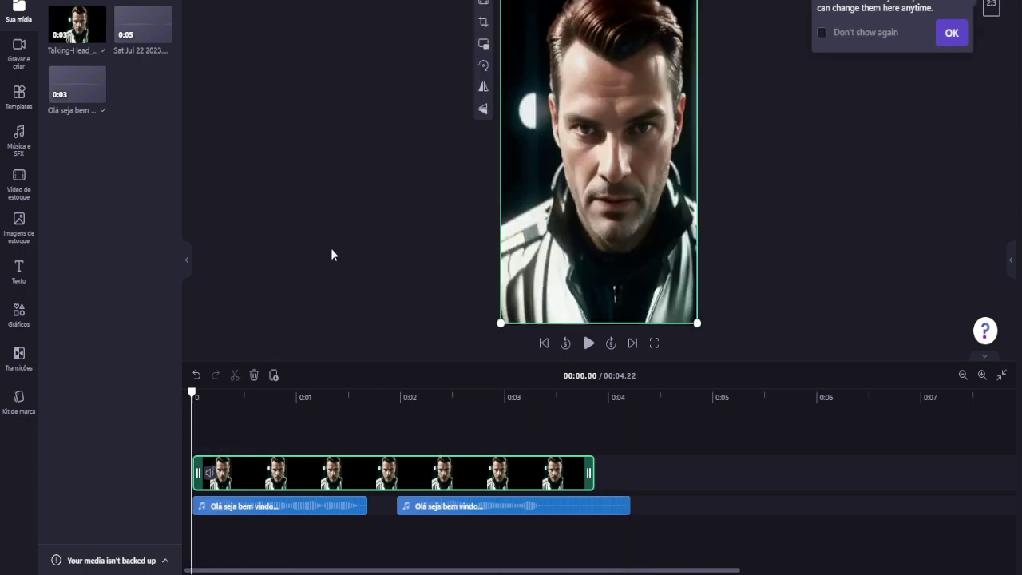
Play the talking-head video with the generated speech twice from the start to check the lip sync.
click(588, 343)
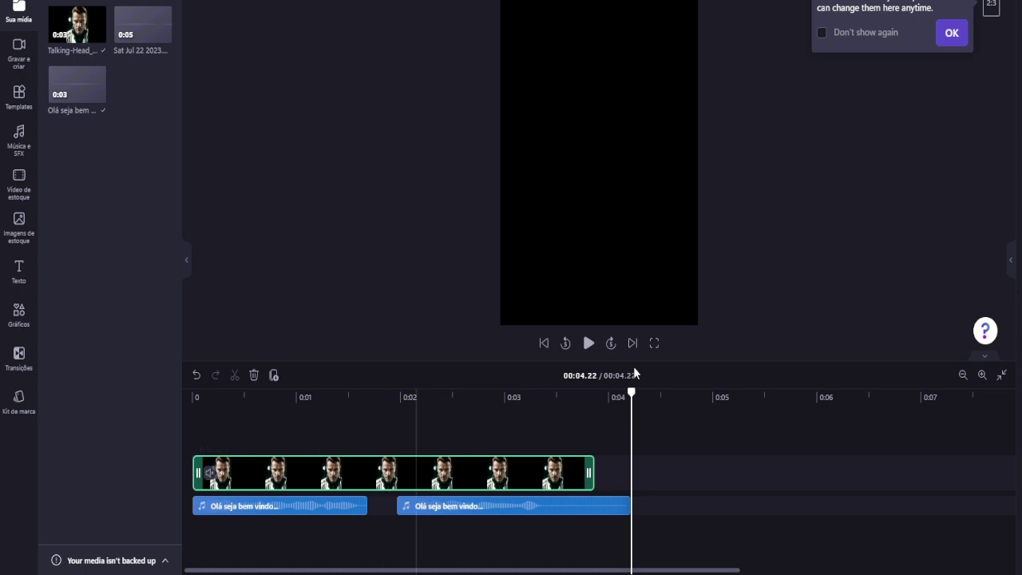
drag(630, 390, 205, 402)
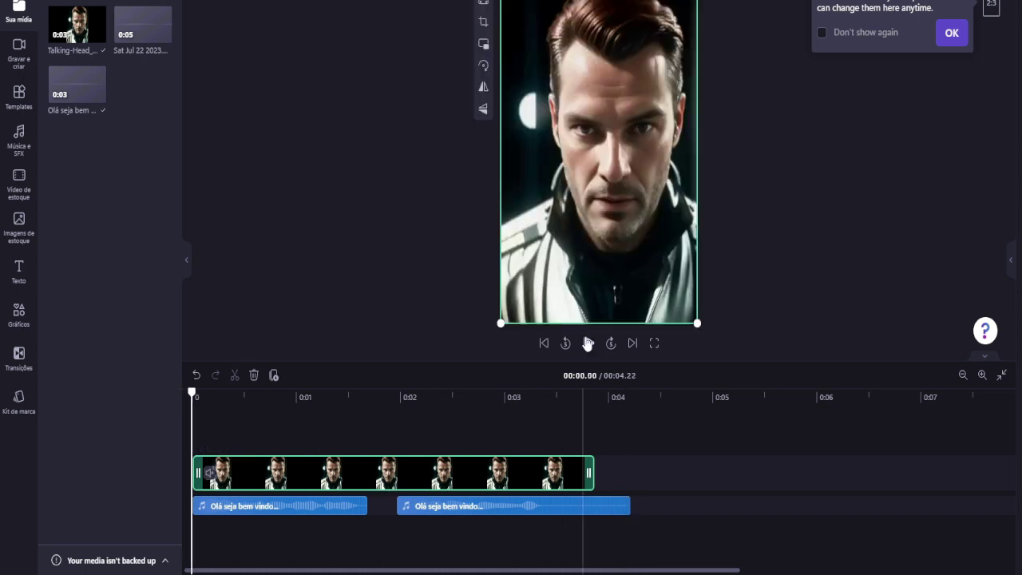
click(588, 343)
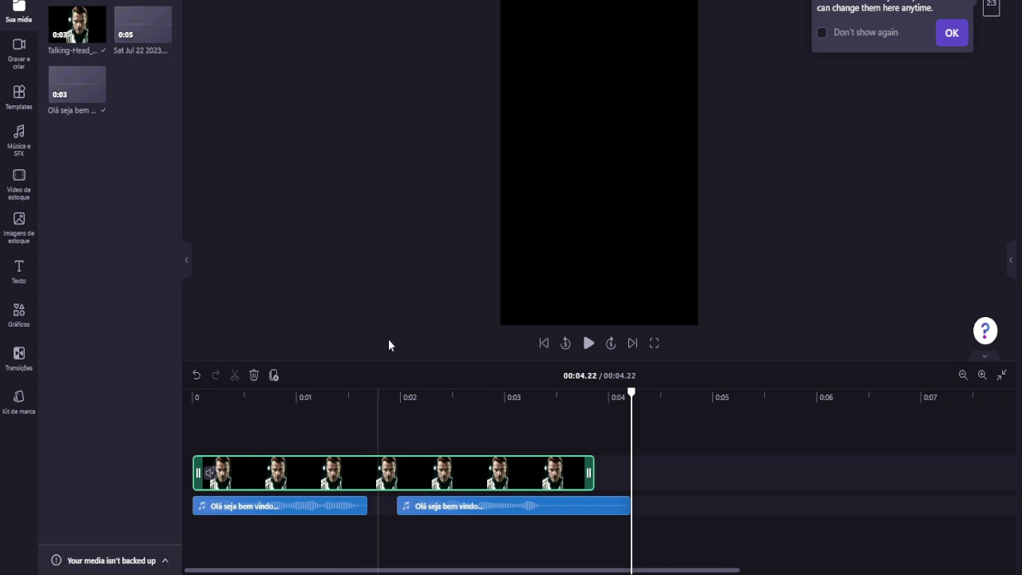
Trim the end of the second speech part to match the video's end at 3.87 s and dismiss the aspect-ratio tip.
click(619, 505)
drag(623, 503, 593, 504)
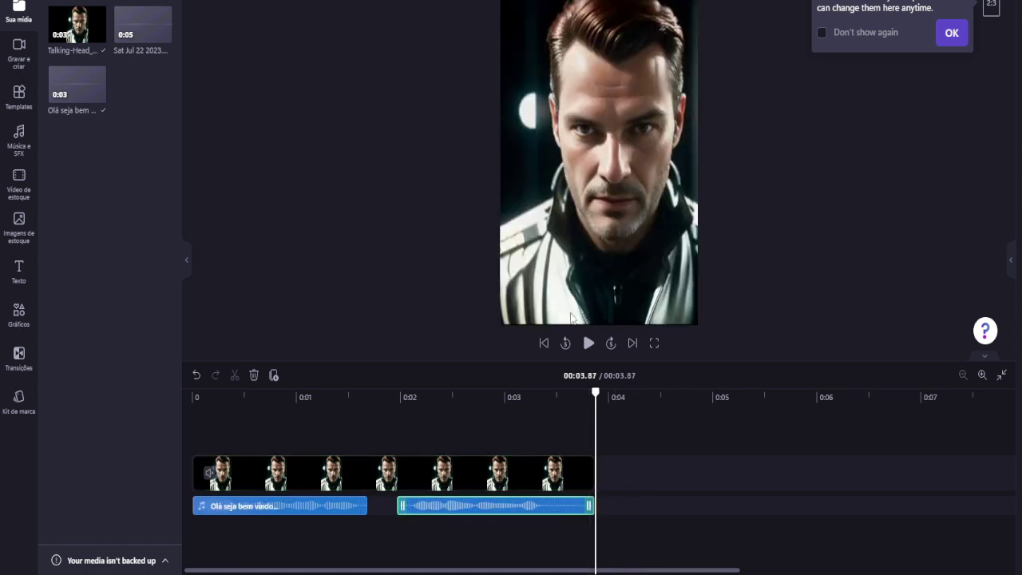
click(951, 33)
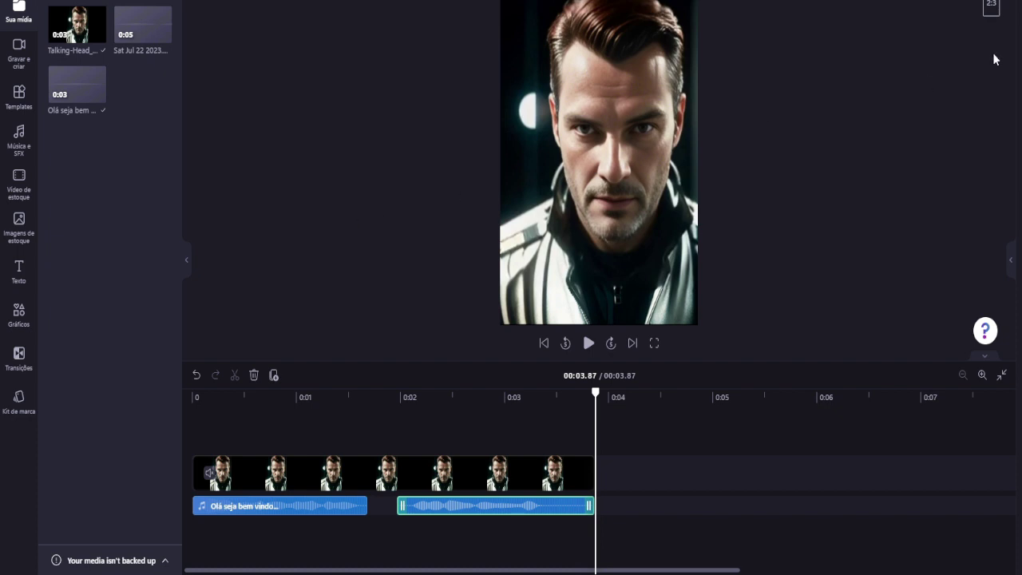
Export the video at 720p and open the exported file in the media player.
click(900, 3)
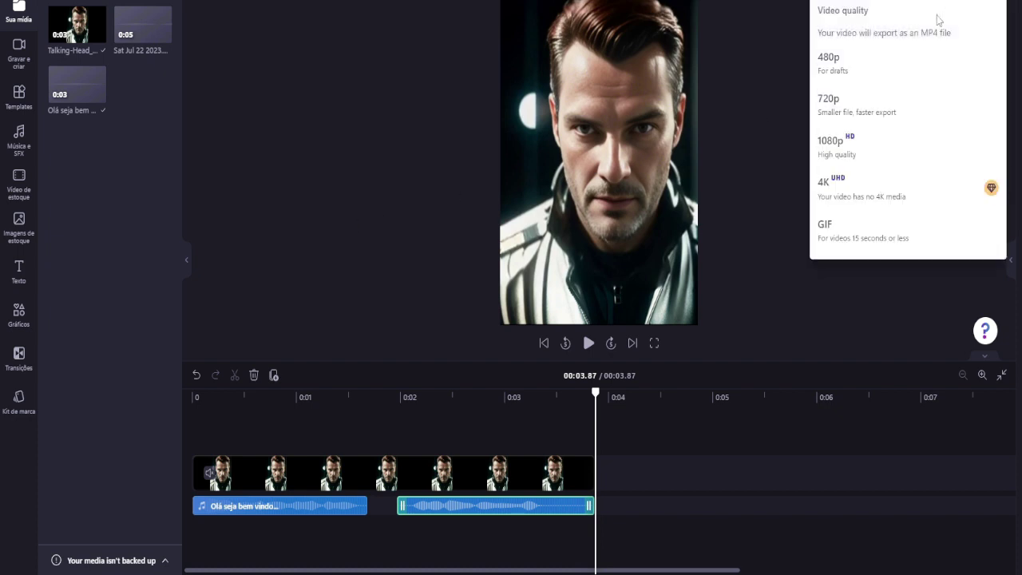
click(839, 107)
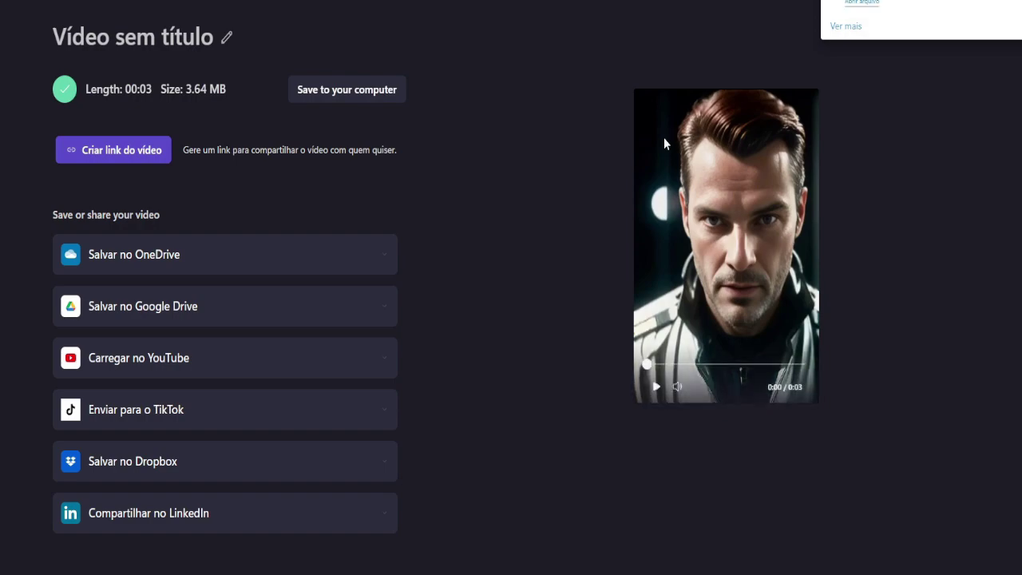
click(865, 3)
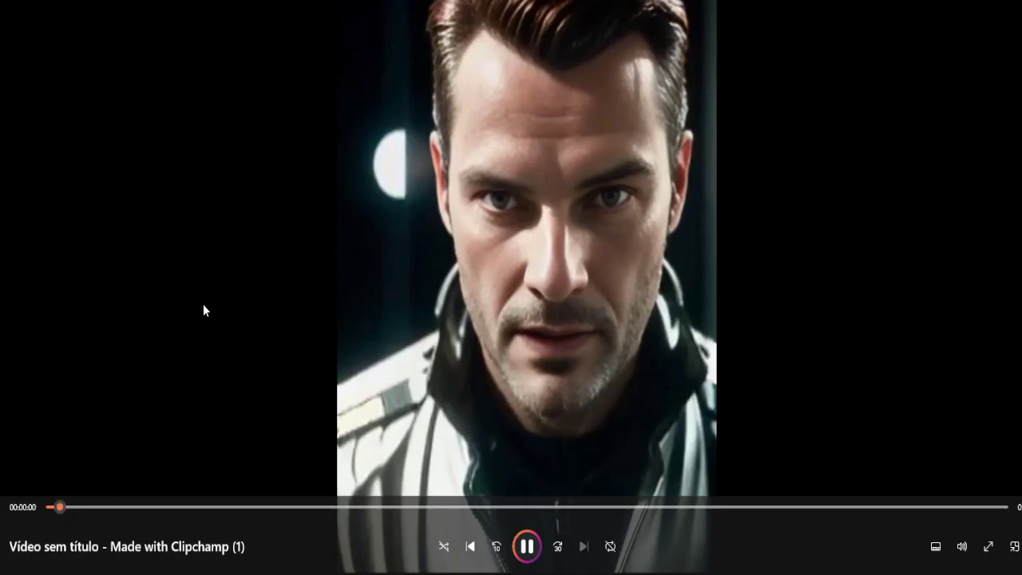